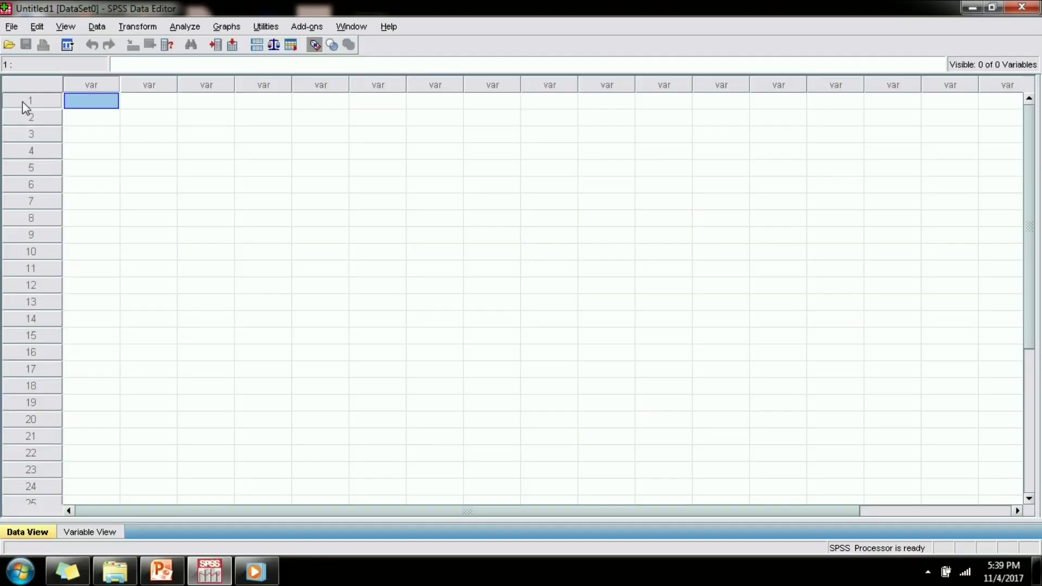
- Browse individual cells of the empty Data View grid, briefly checking Variable View
click(21, 102)
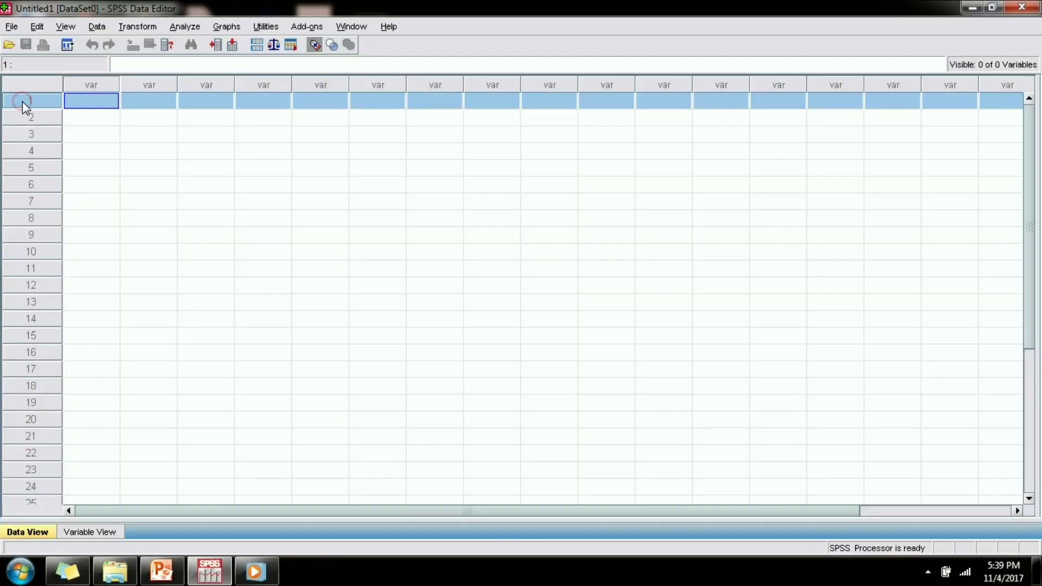
click(78, 116)
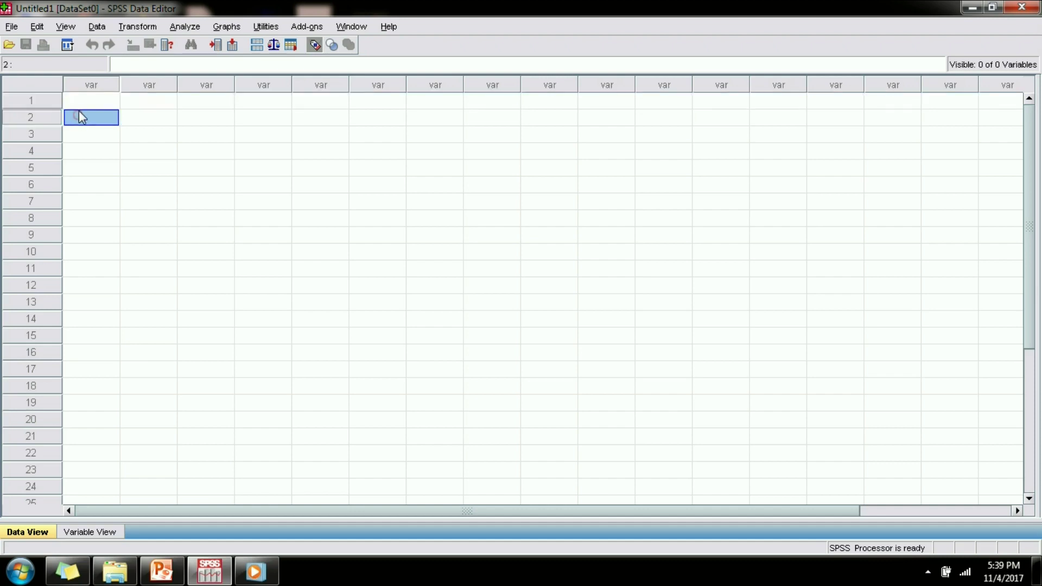
click(158, 118)
click(205, 119)
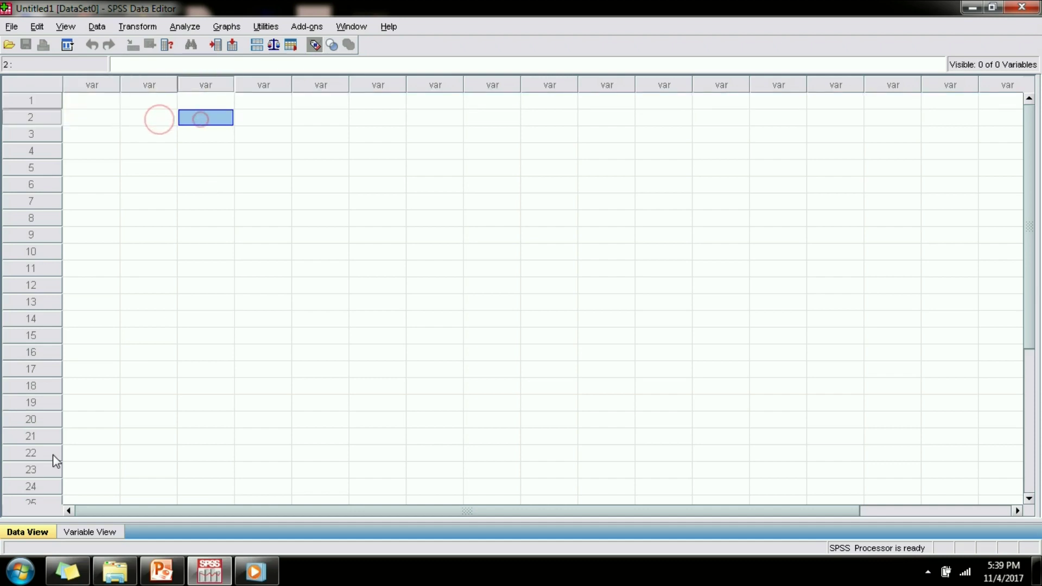
click(87, 532)
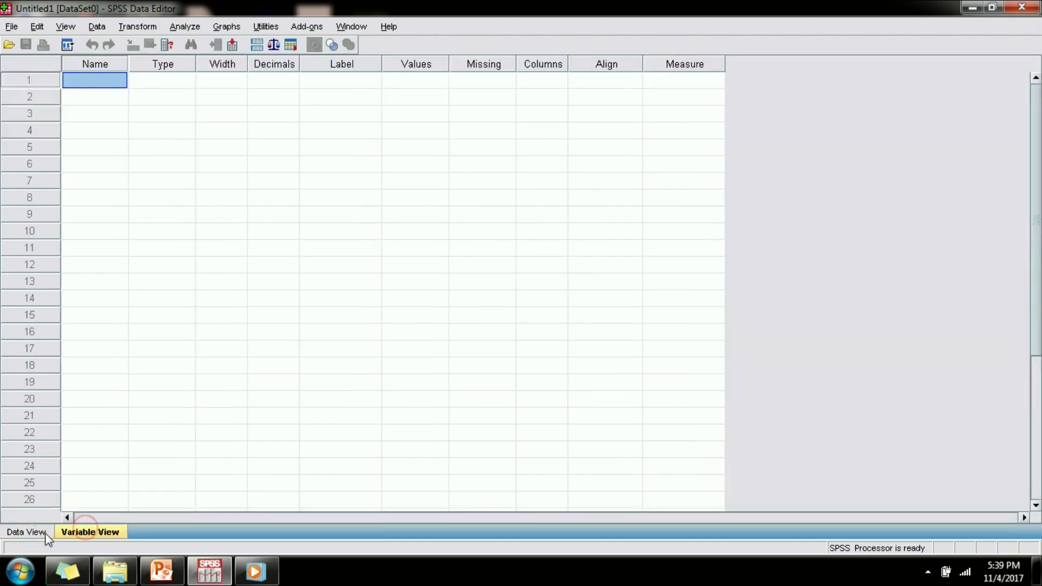
click(26, 532)
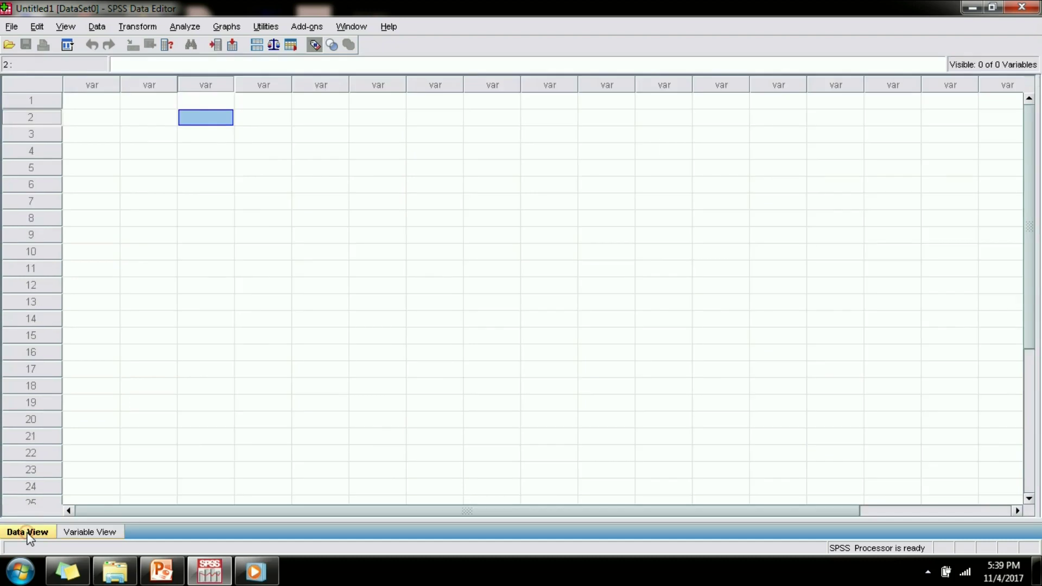
click(94, 99)
click(130, 117)
click(182, 134)
click(155, 146)
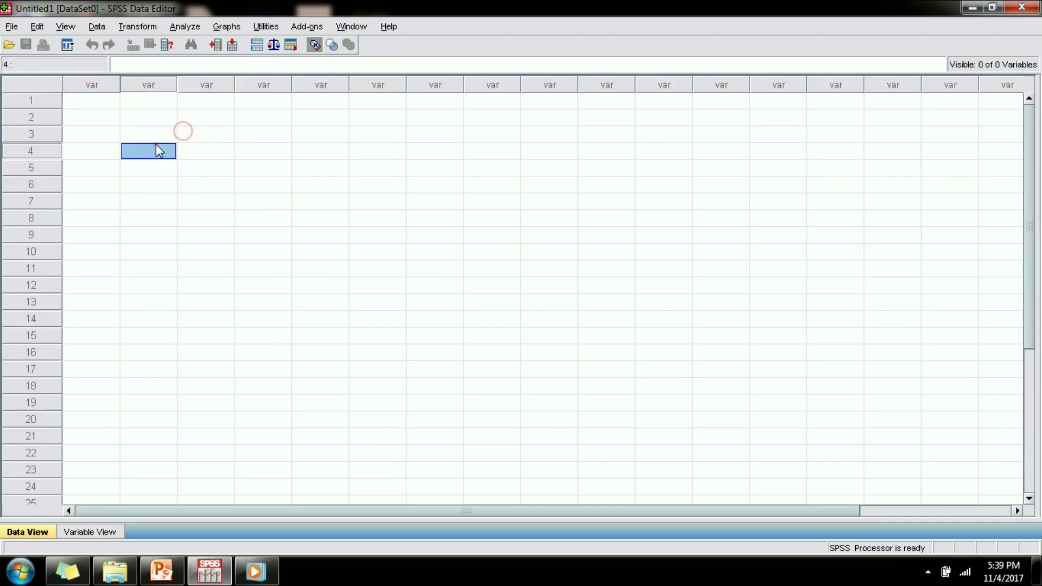
click(205, 156)
click(258, 172)
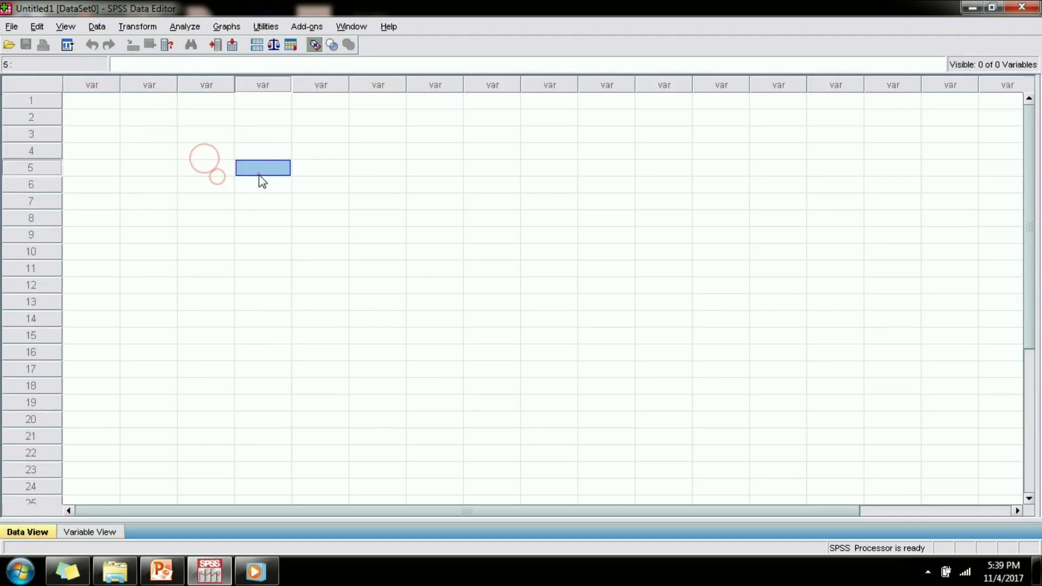
click(256, 101)
click(160, 104)
click(103, 104)
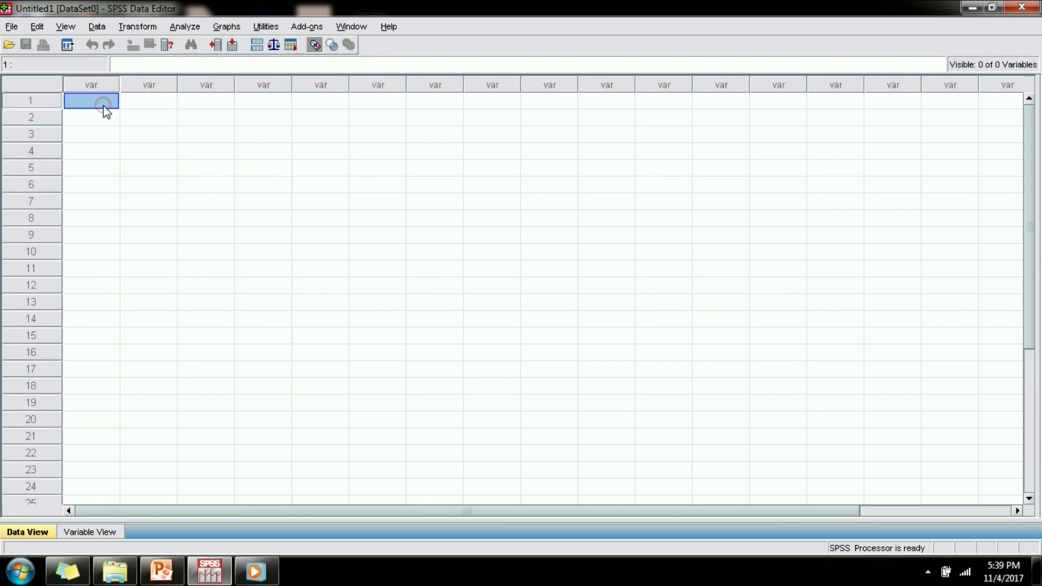
- Select rows 1–6 and then variable columns 1–5 in turn
click(52, 104)
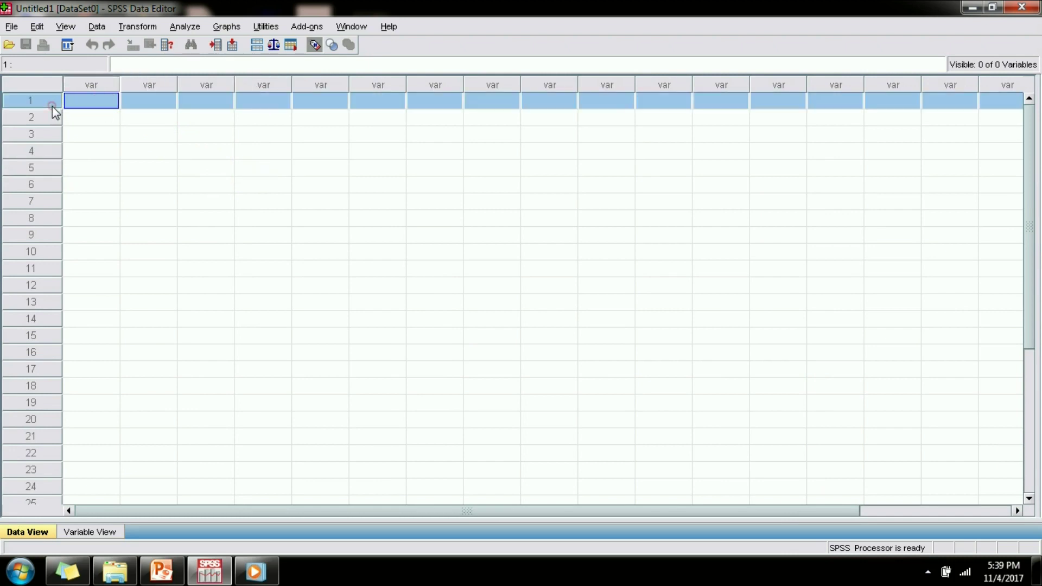
click(51, 117)
click(50, 134)
click(48, 152)
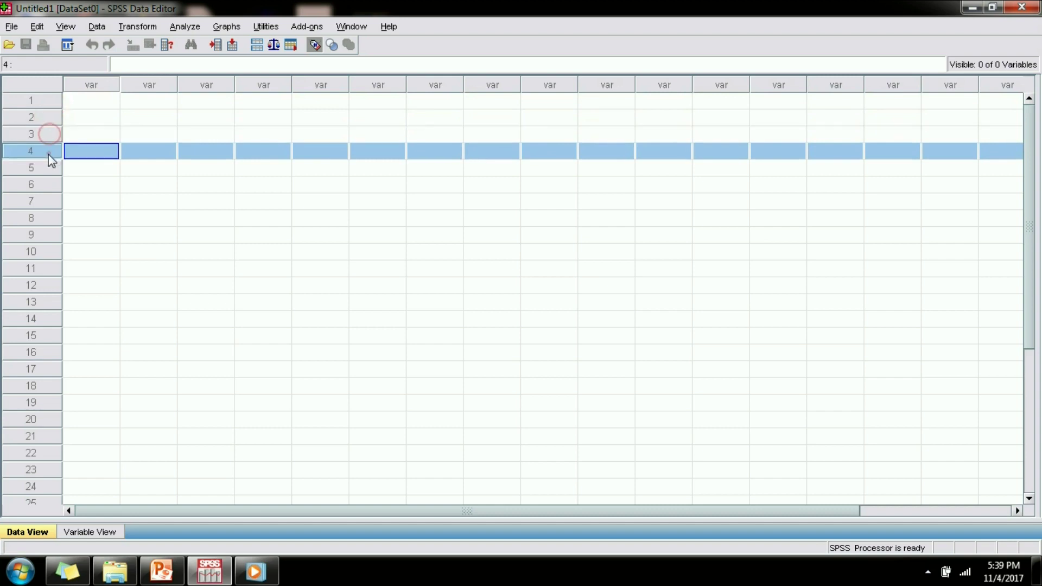
click(47, 168)
click(46, 184)
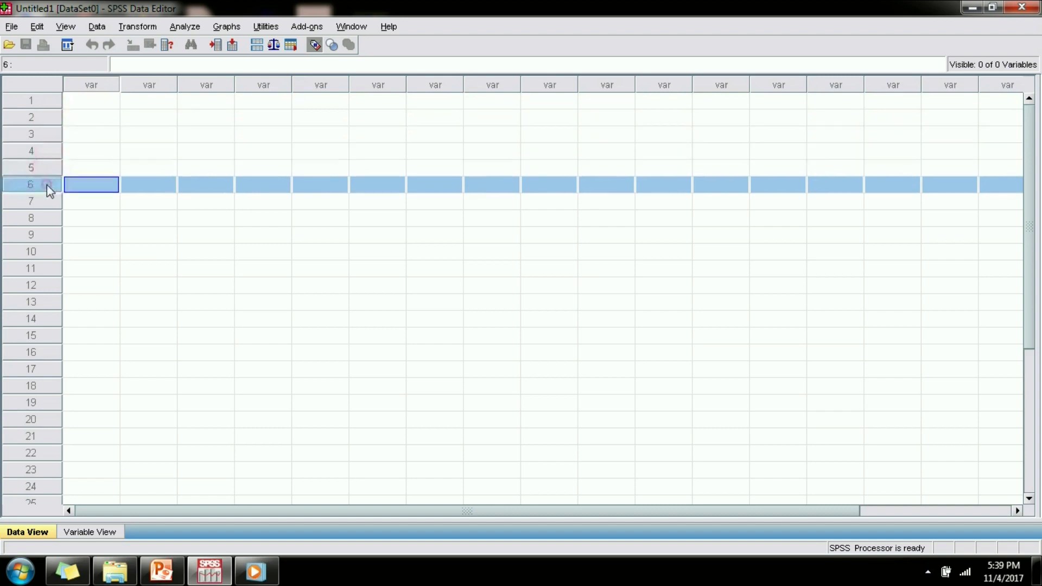
click(103, 87)
click(142, 87)
click(202, 87)
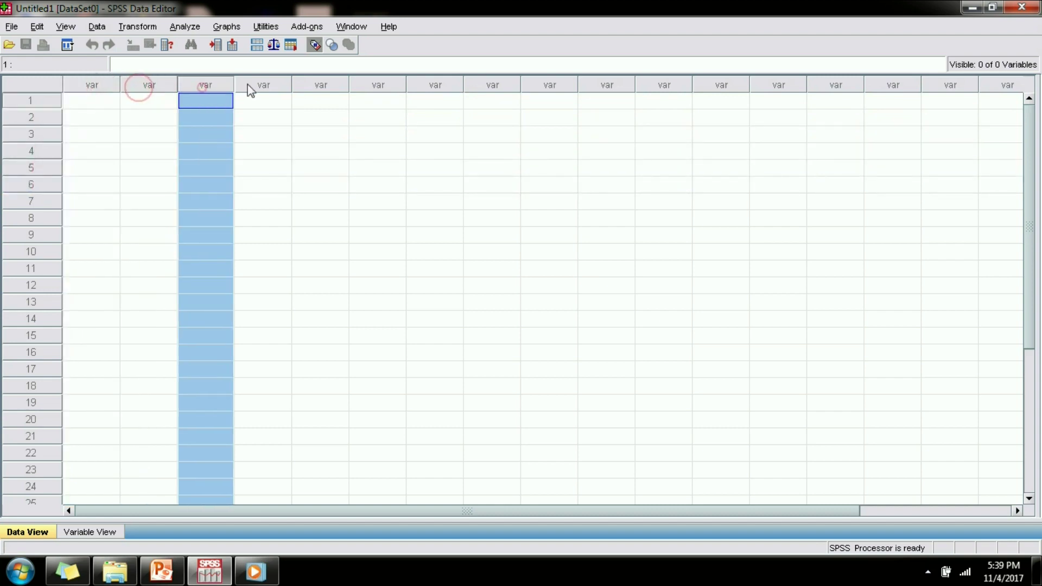
click(247, 85)
click(316, 85)
click(97, 100)
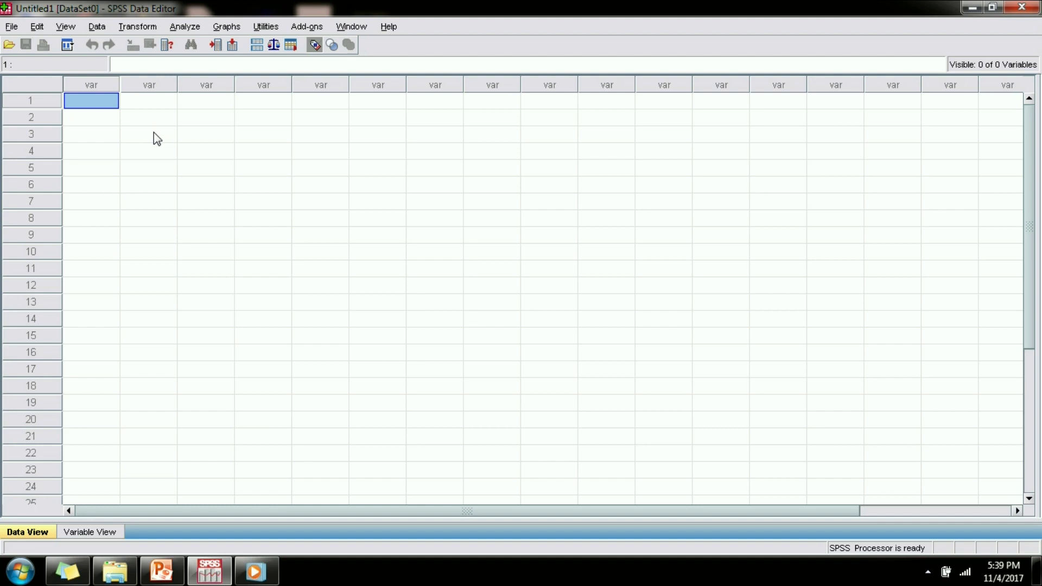
- Select rows 2–3 and variable columns 1–9, ending back on the first cell
click(49, 117)
click(50, 133)
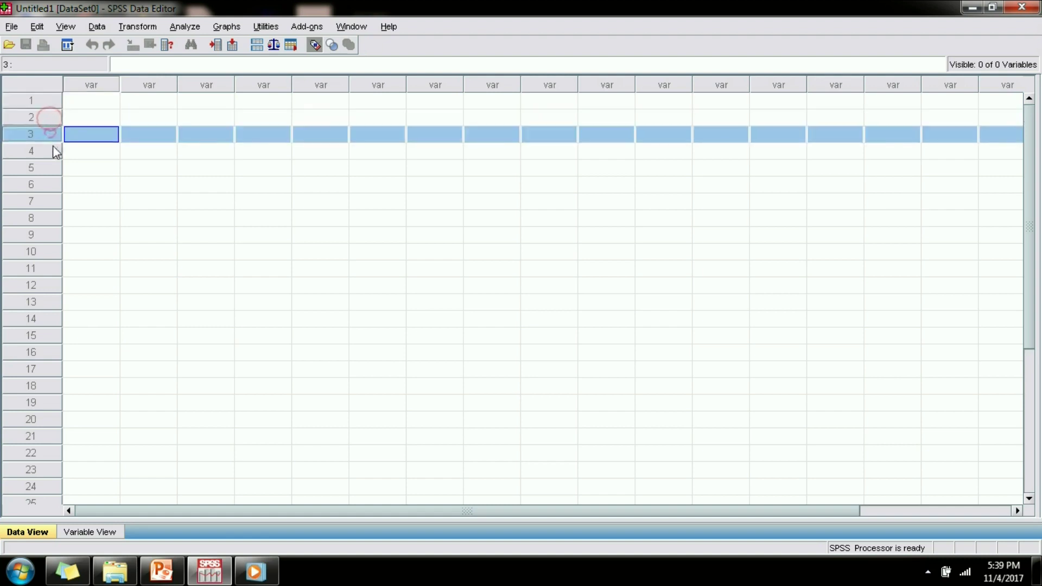
click(99, 86)
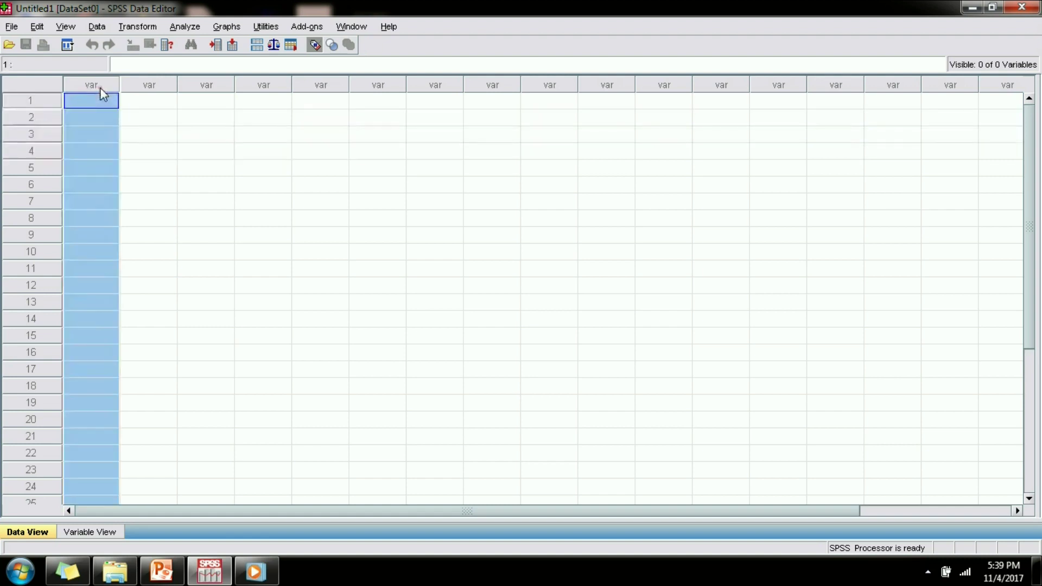
click(145, 85)
click(205, 85)
click(251, 82)
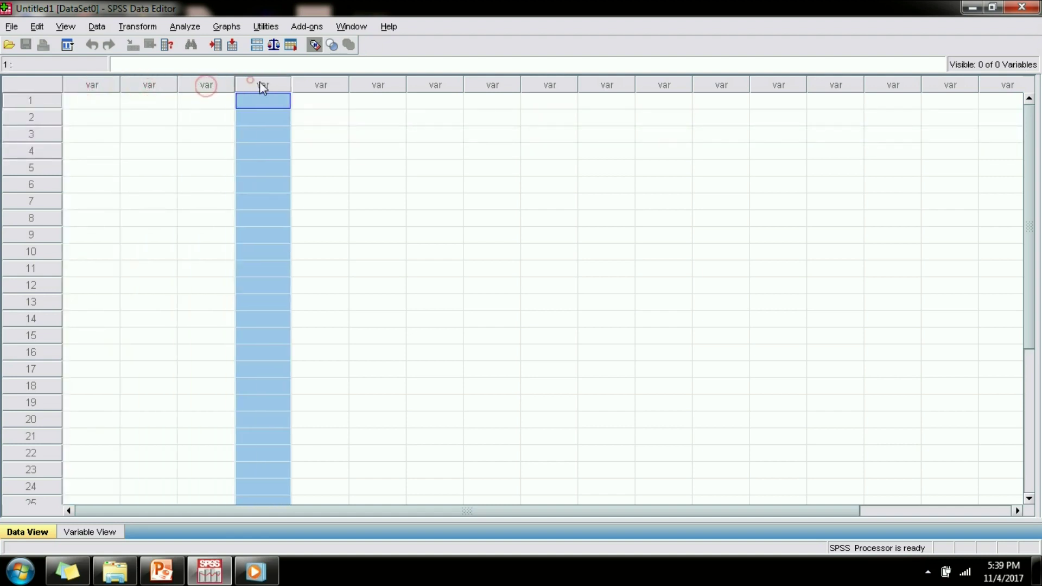
click(306, 86)
click(367, 86)
click(421, 86)
click(483, 88)
click(546, 89)
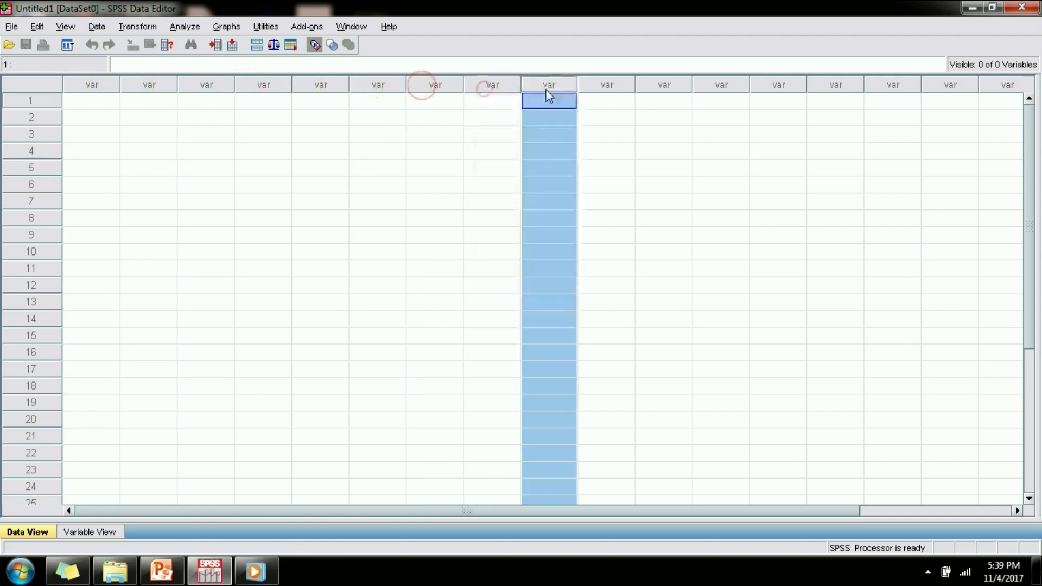
click(108, 107)
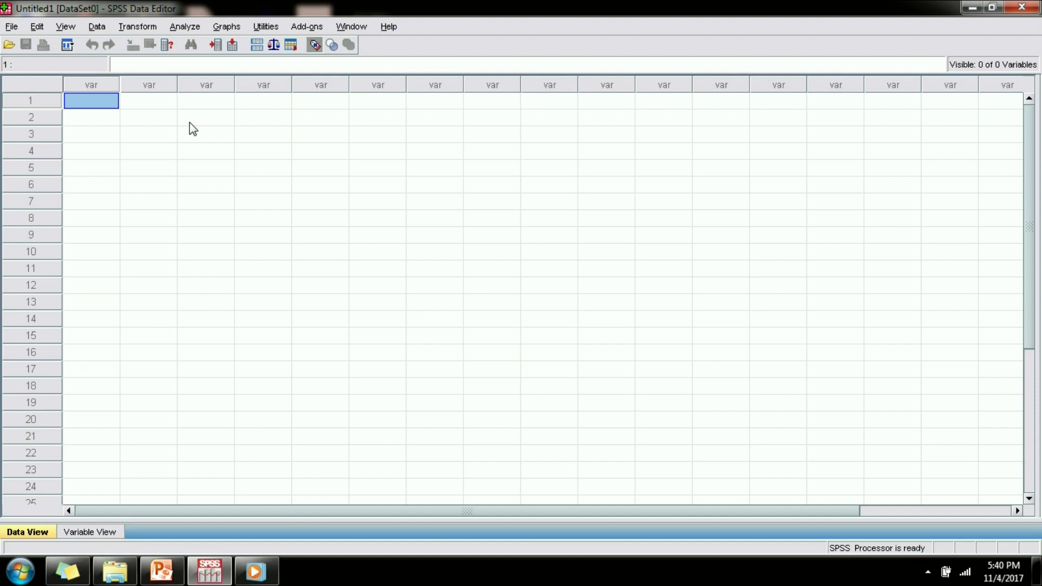
- Enter the first column's values (1, 2, 1), creating VAR00001
text(12)
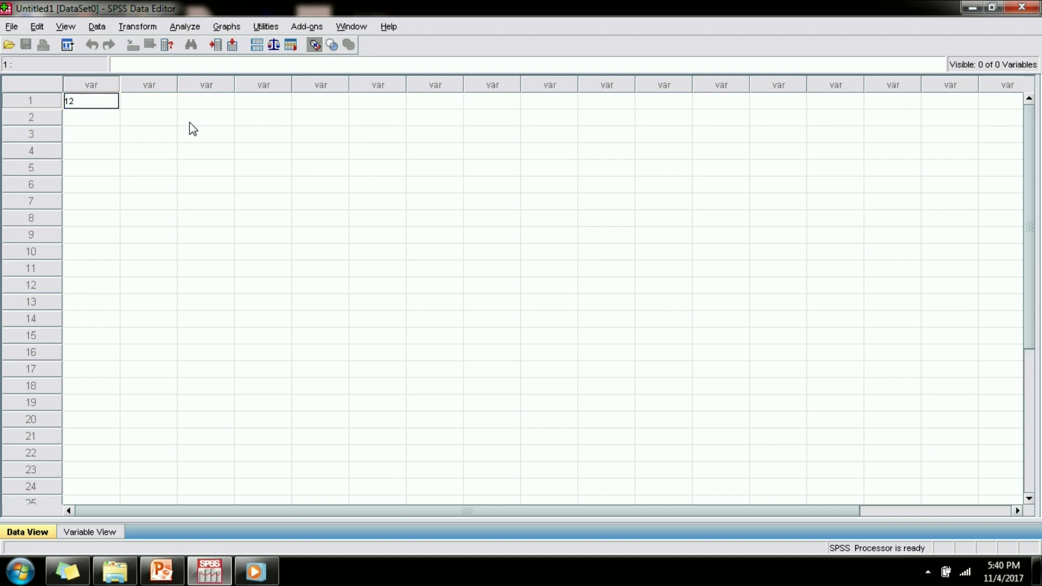
key(Return)
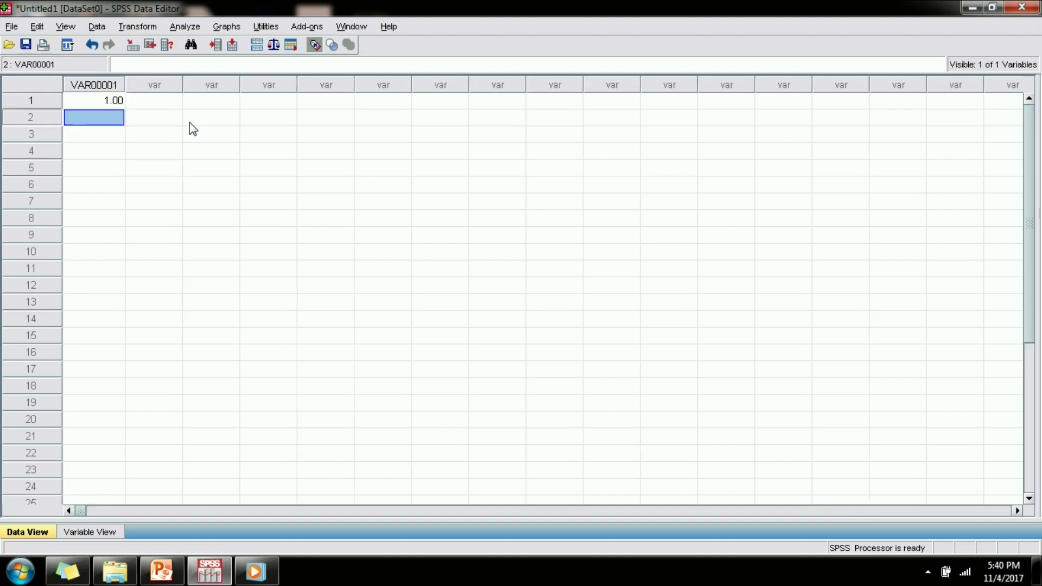
text(2)
key(Return)
text(1)
key(Return)
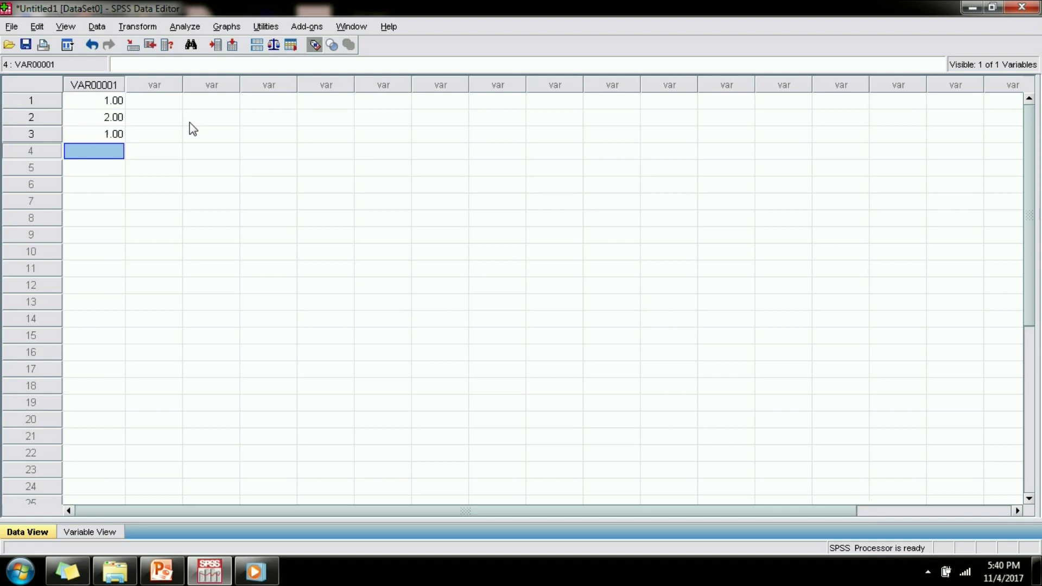
- Review VAR00001's values, ending in row 3 of the next empty column
key(Up)
key(Right)
key(Up)
key(Up)
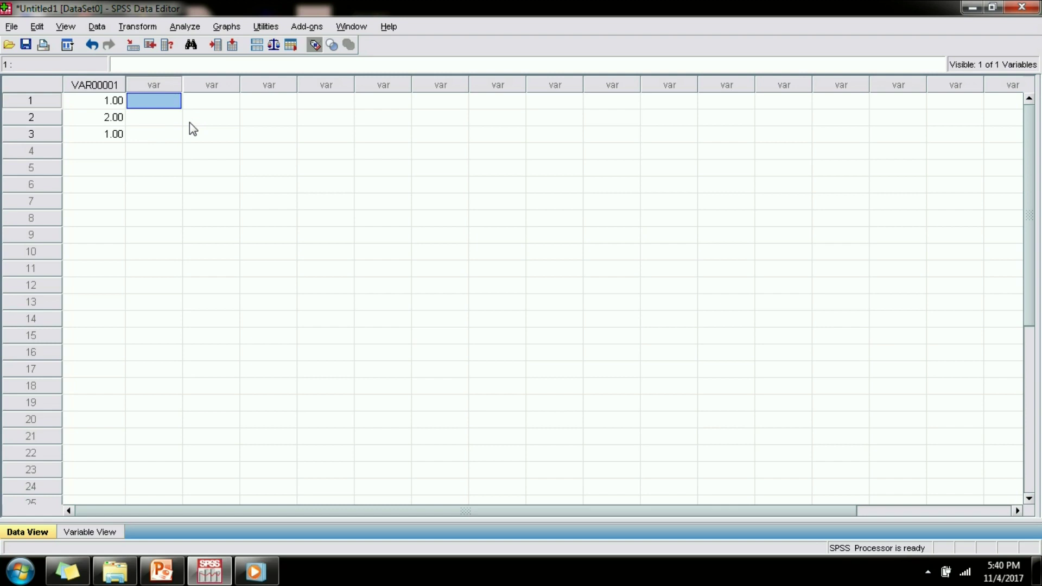
key(Left)
key(Down)
key(Down)
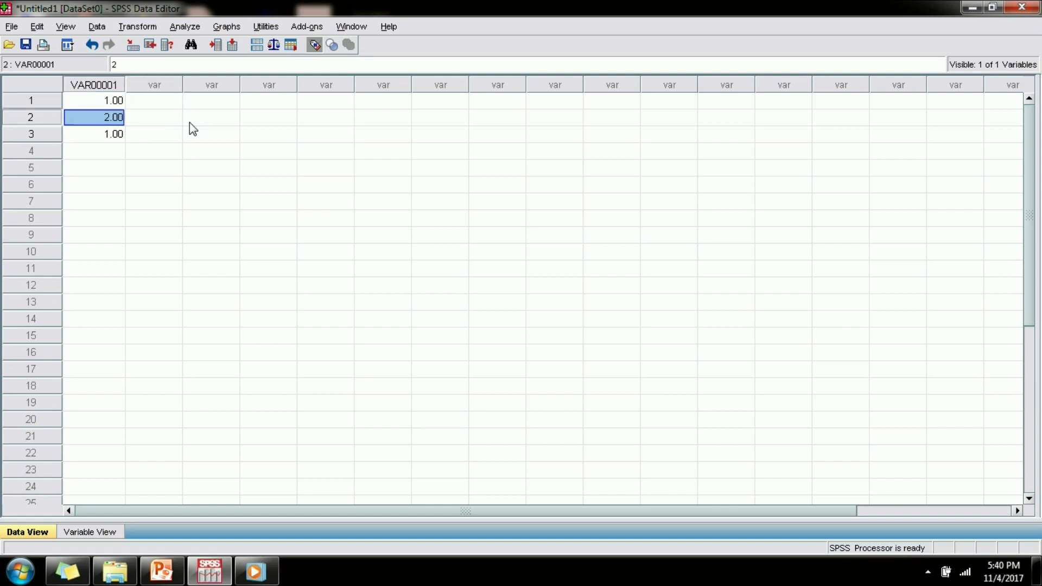
key(Up)
key(Up)
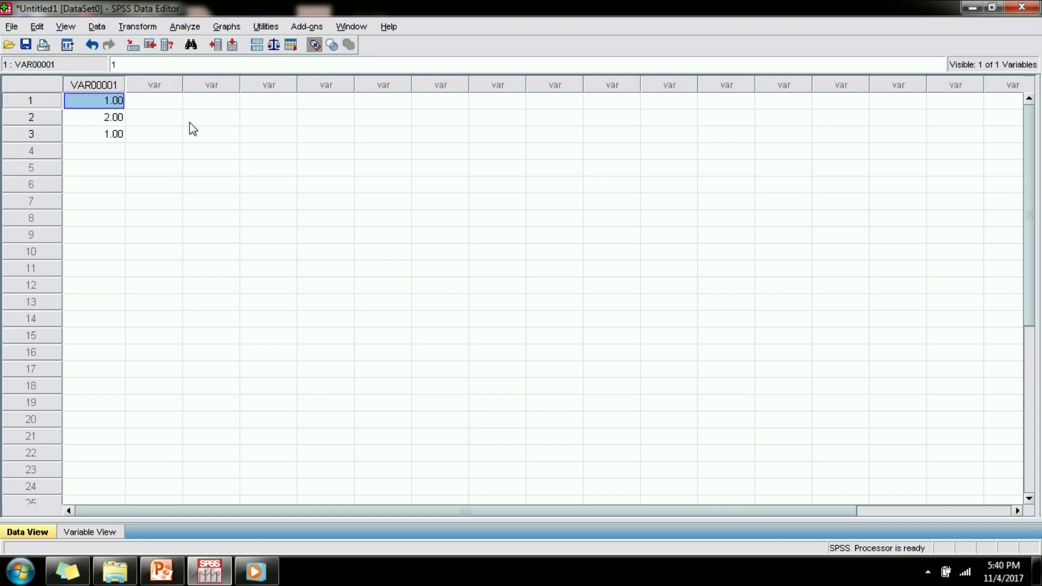
key(Down)
key(Down)
key(Right)
key(Left)
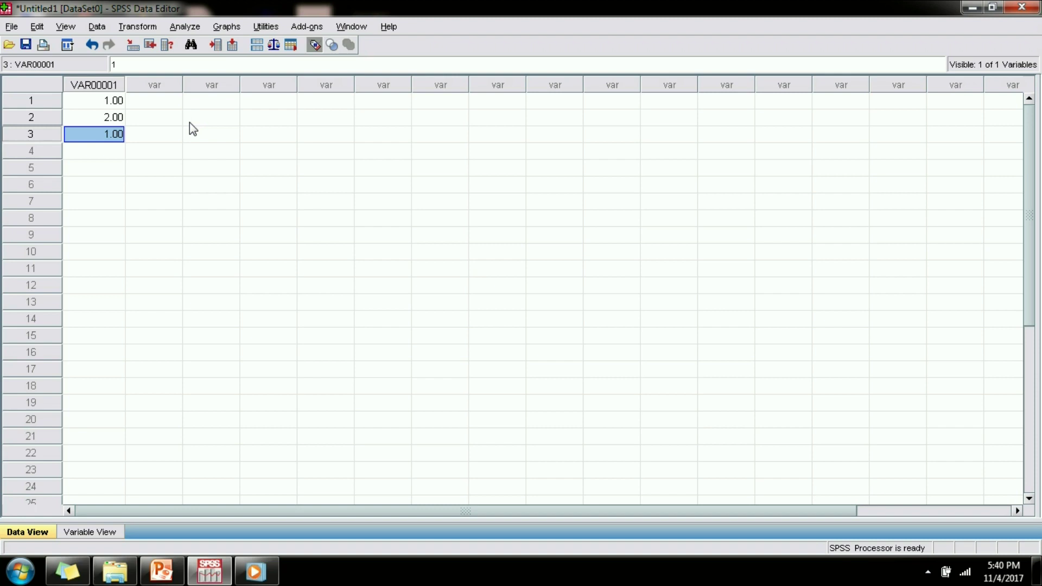
key(Right)
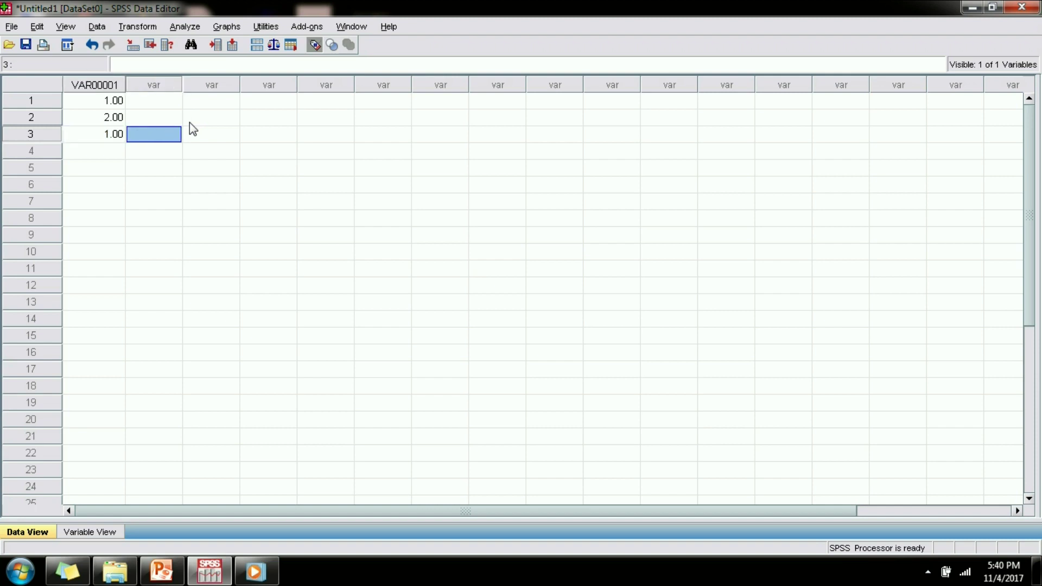
- Enter VAR00002's values 2, 2, 1 upward from row 3
text(2)
key(Up)
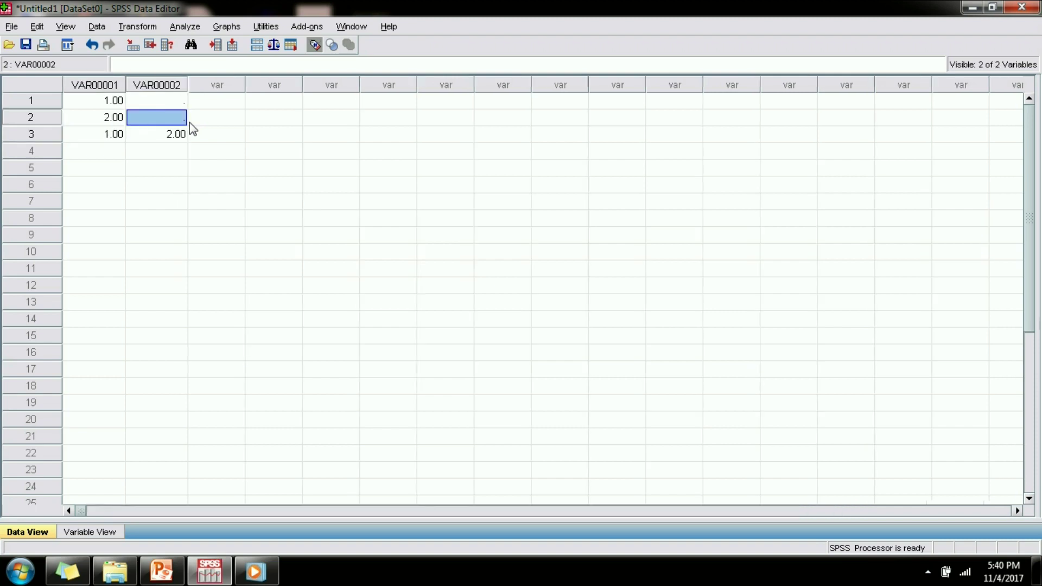
text(2)
key(Up)
text(1)
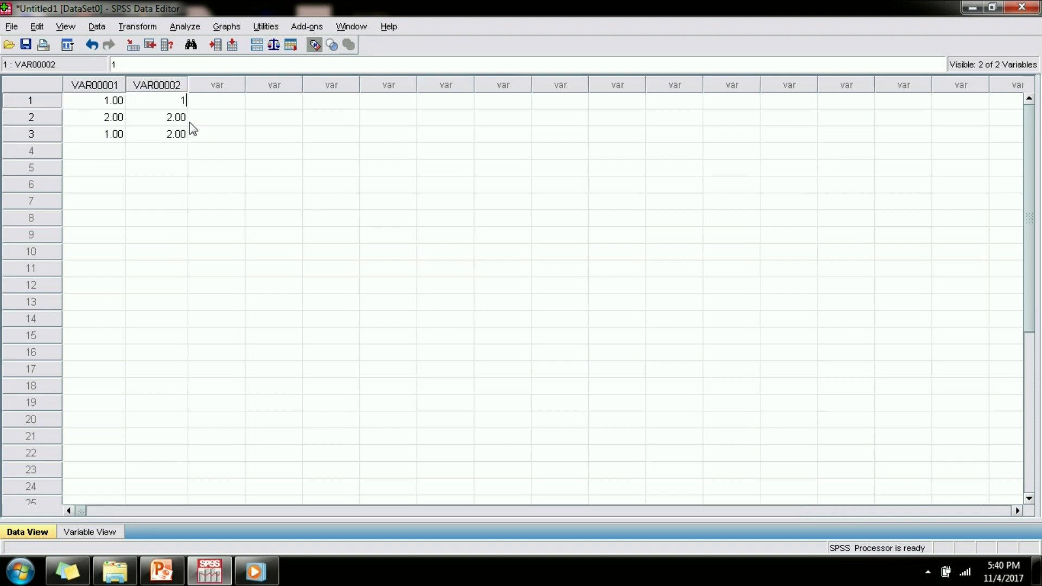
key(Left)
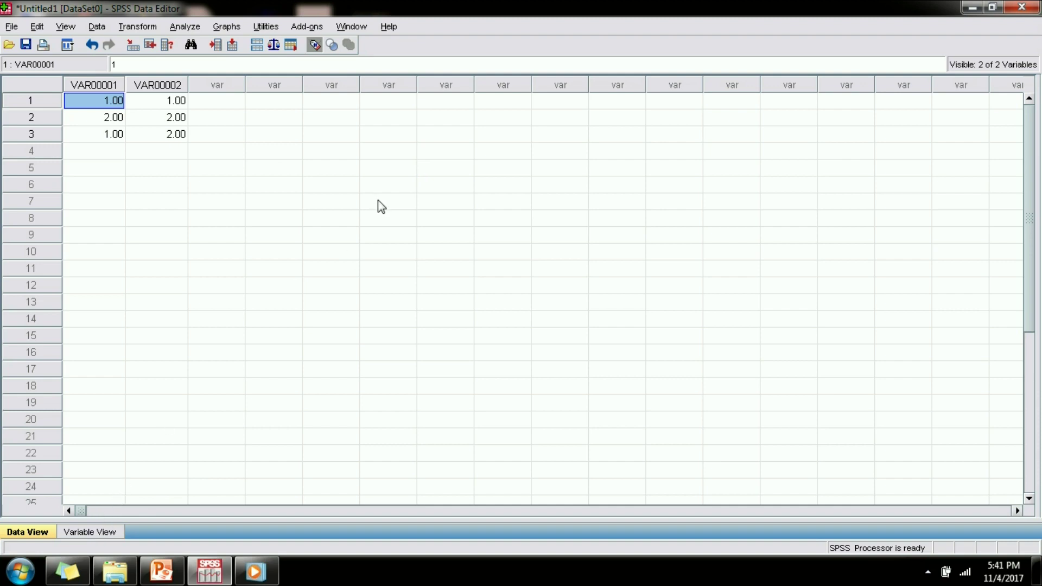
- Switch to Variable View, return to Data View, then reopen VAR00001's definition
click(89, 532)
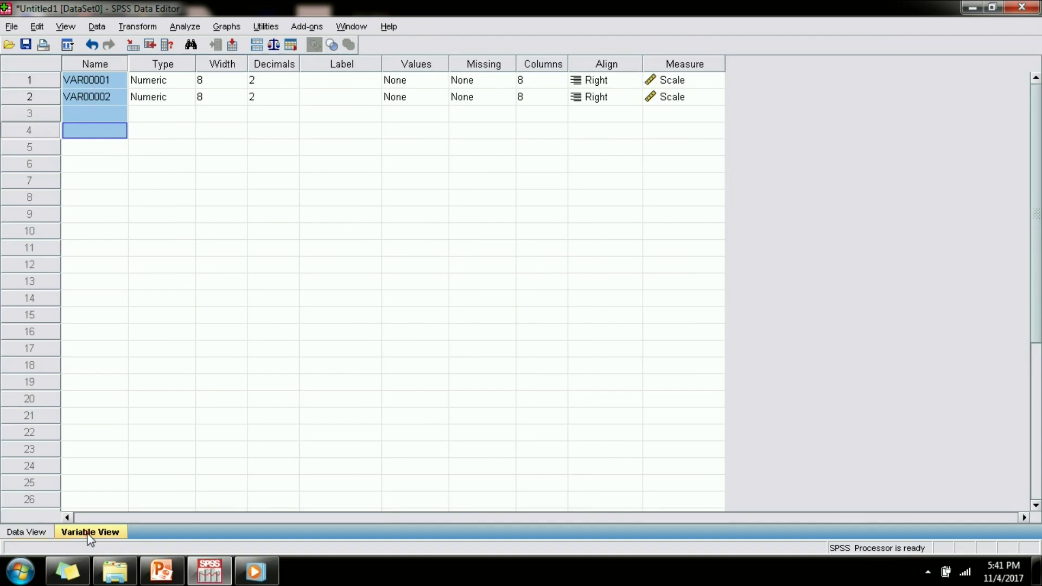
click(339, 95)
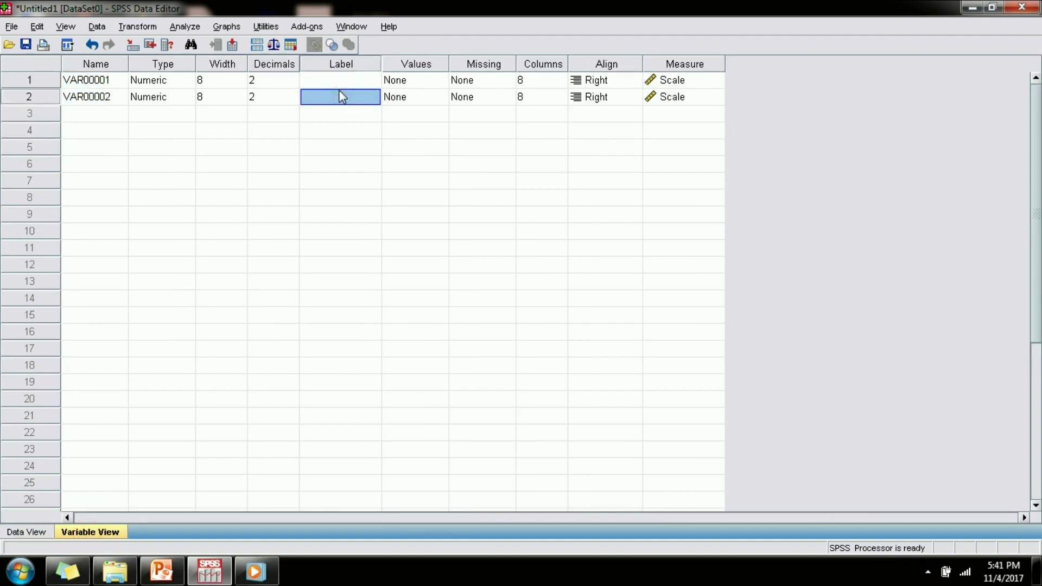
key(Left)
key(Left)
key(Left)
key(Left)
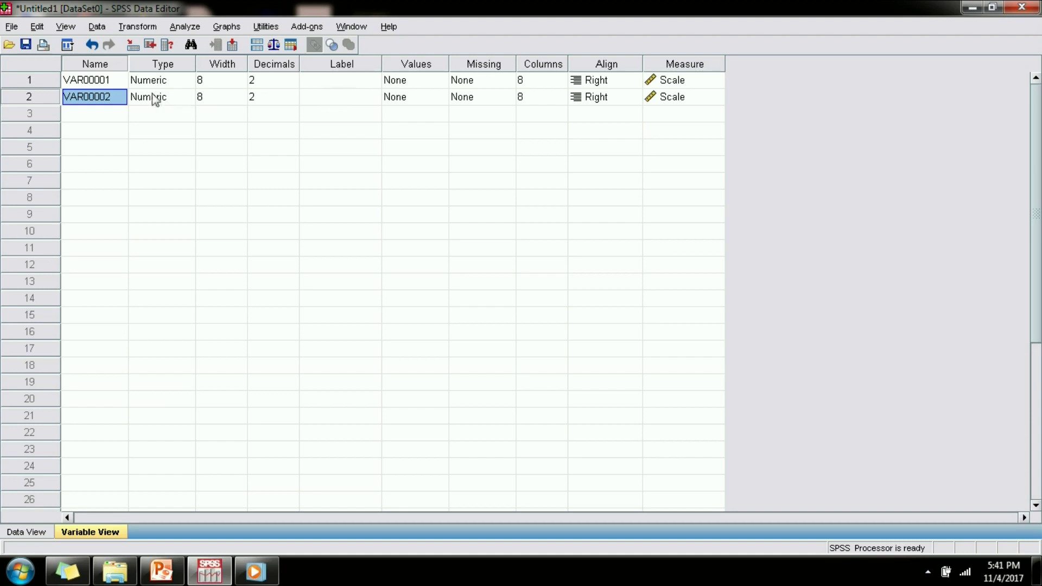
click(45, 81)
double_click(45, 80)
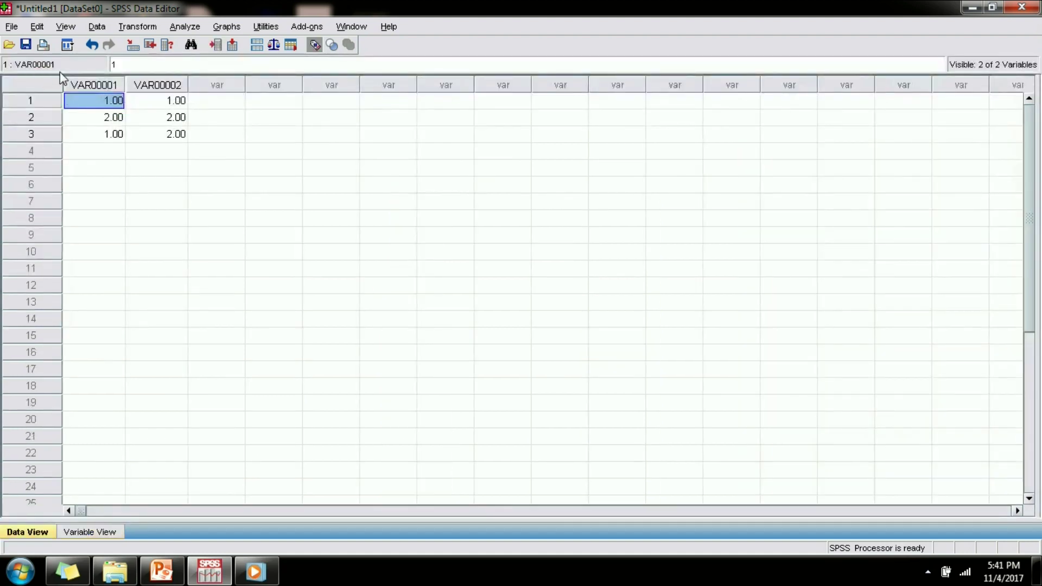
click(86, 85)
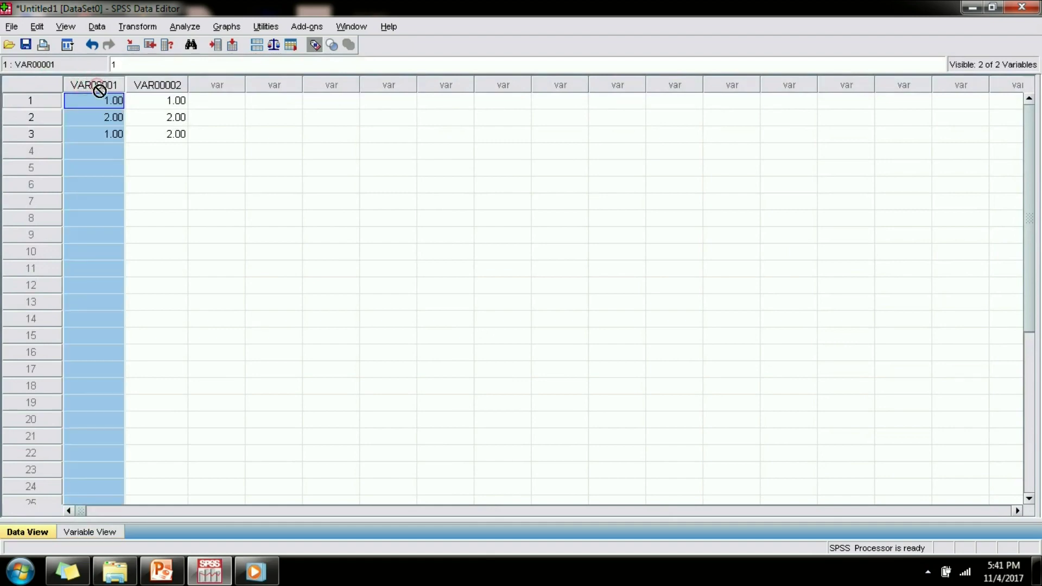
double_click(96, 85)
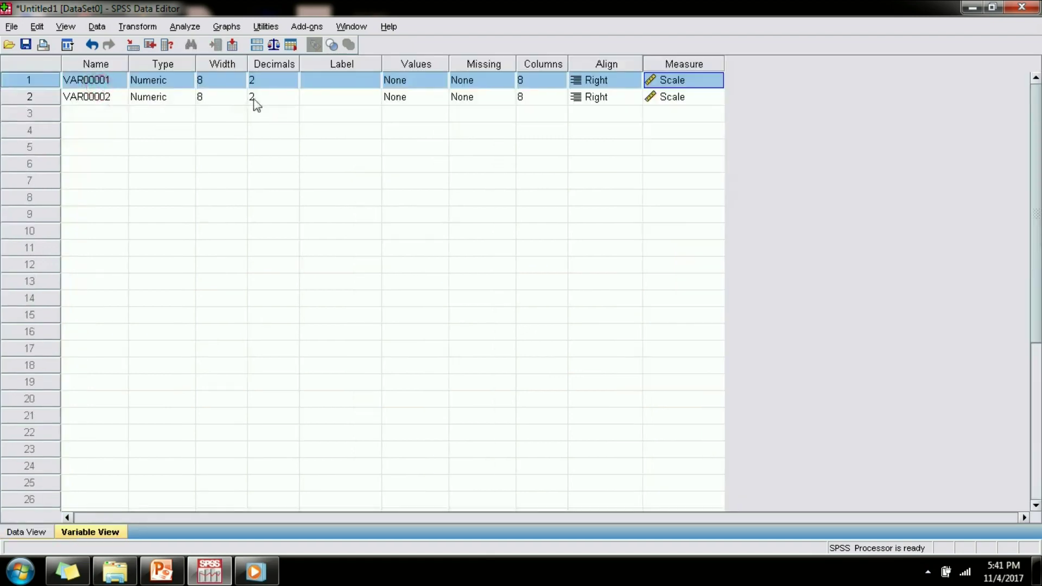
- Start renaming VAR00001 by typing 'Gende' in its Name cell
click(55, 98)
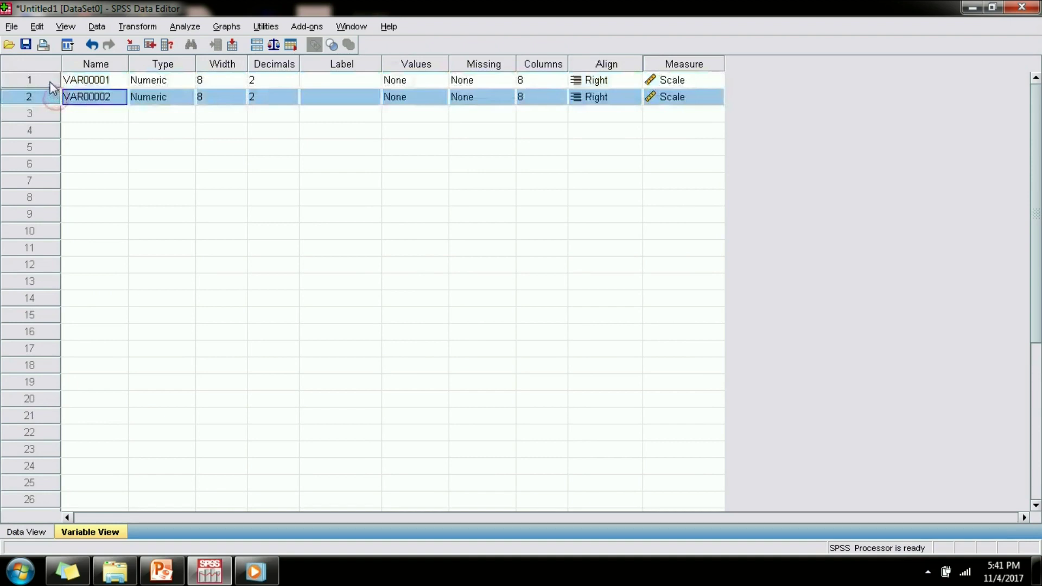
click(49, 81)
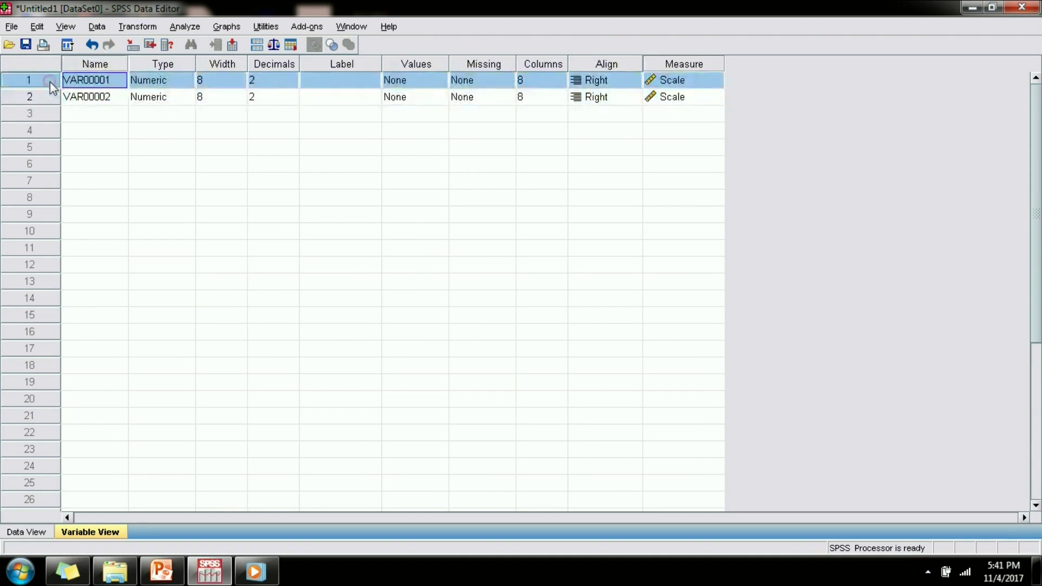
click(326, 100)
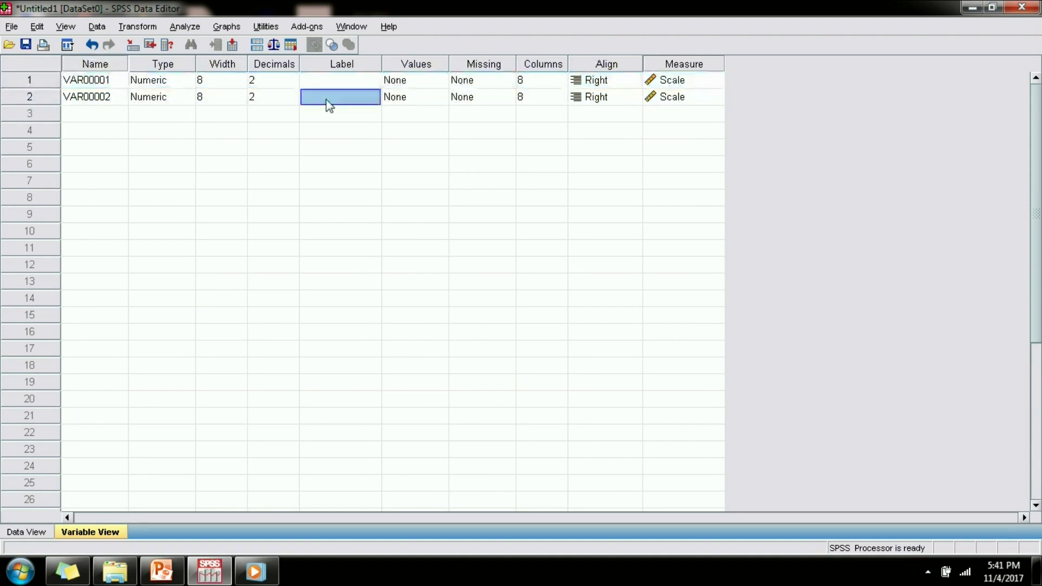
click(105, 84)
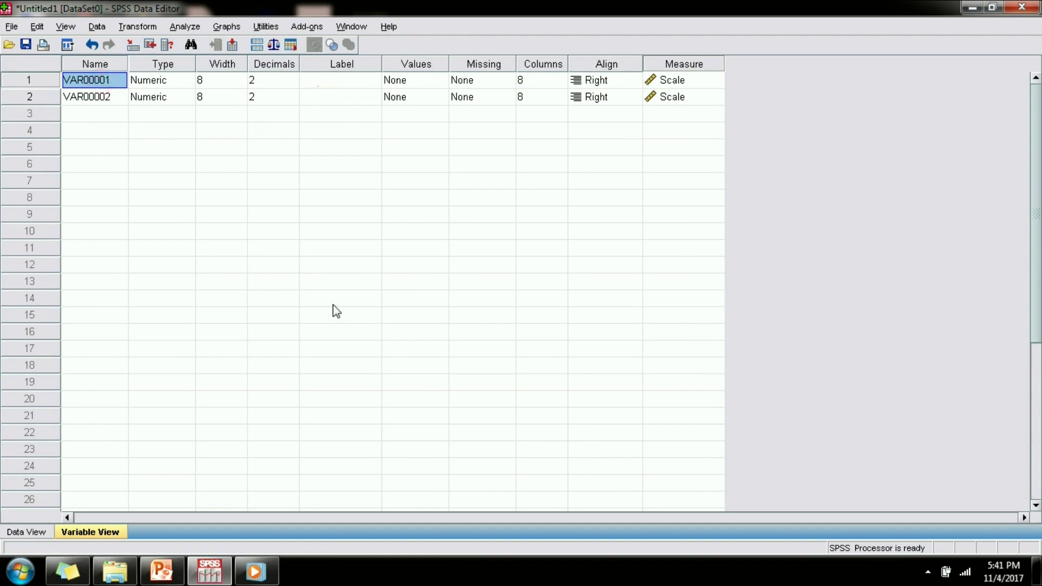
text(G)
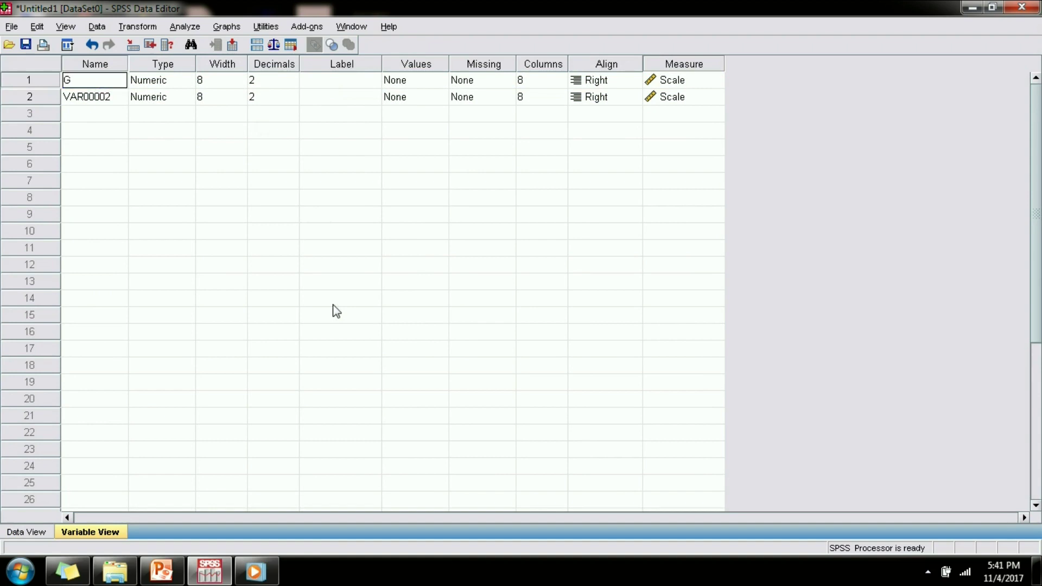
text(ender)
- Confirm the new name Gender for VAR00001
key(Tab)
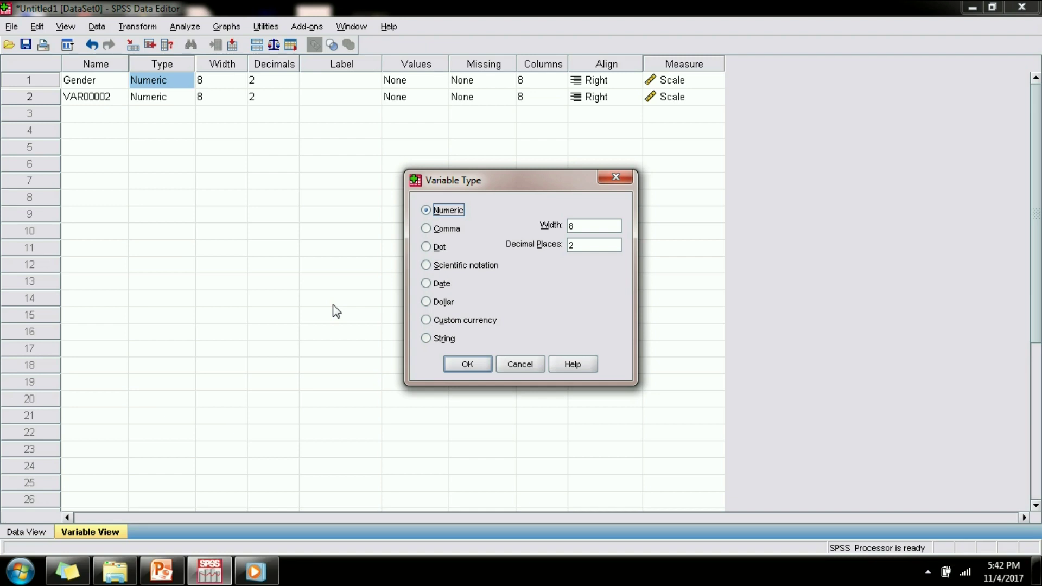
- Preview the Comma option in Gender's Variable Type dialog
key(Down)
key(Escape)
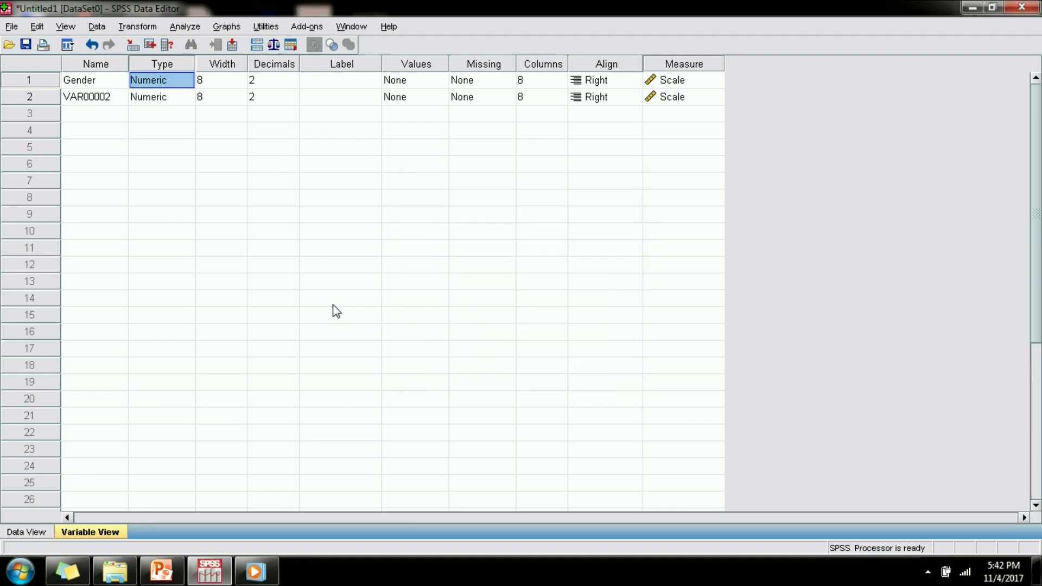
key(Tab)
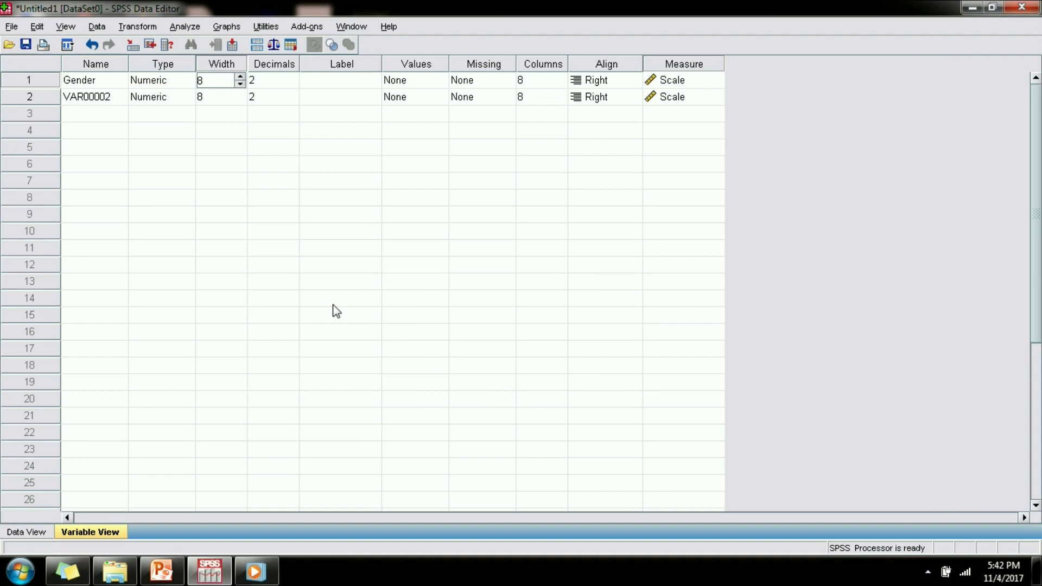
click(239, 77)
click(239, 77)
click(241, 85)
click(240, 85)
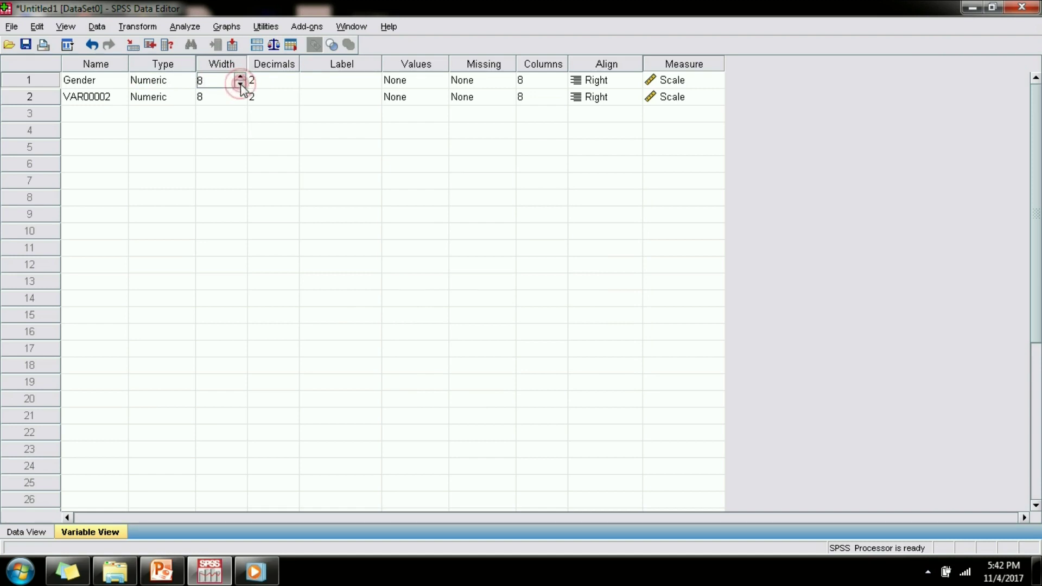
click(292, 86)
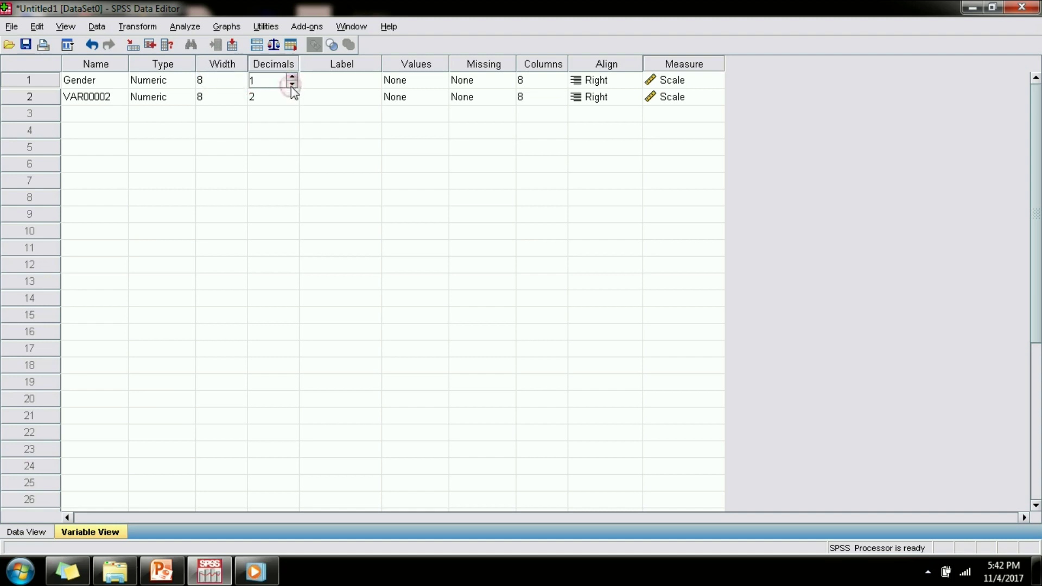
click(292, 79)
click(341, 84)
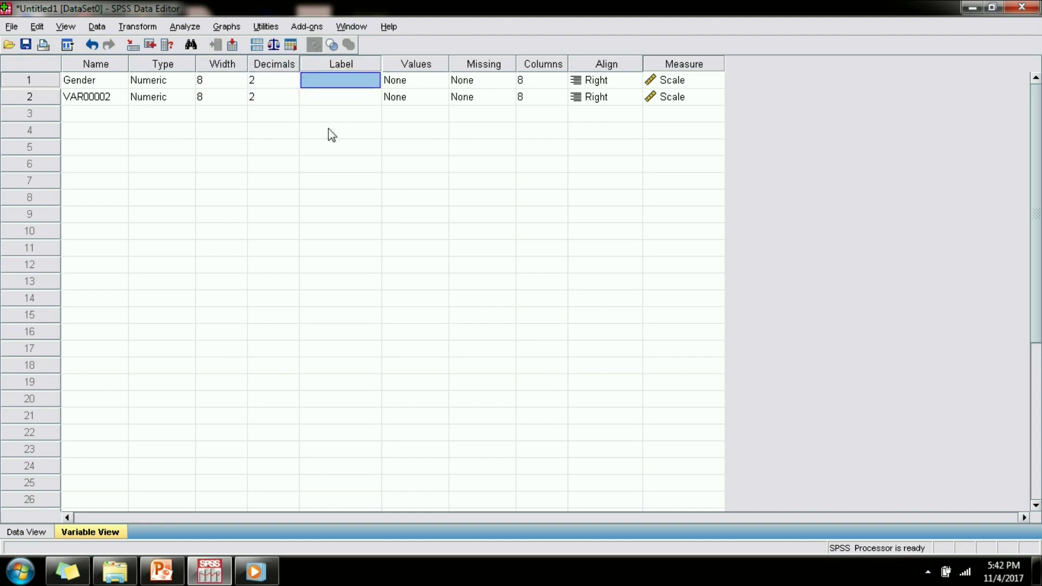
- Widen the Label column and label Gender 'Gender of Teachers'
key(Tab)
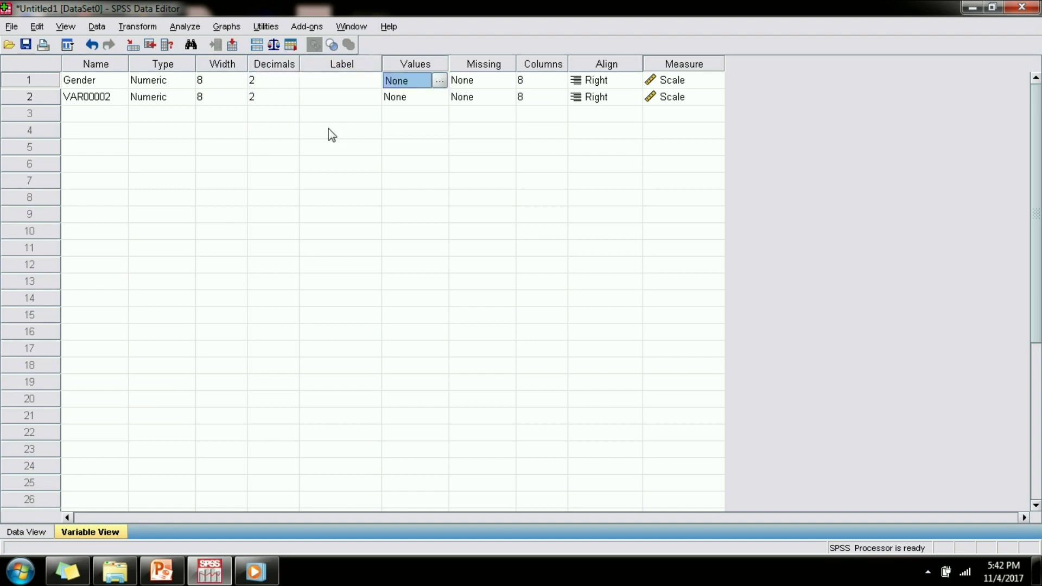
key(shift+Tab)
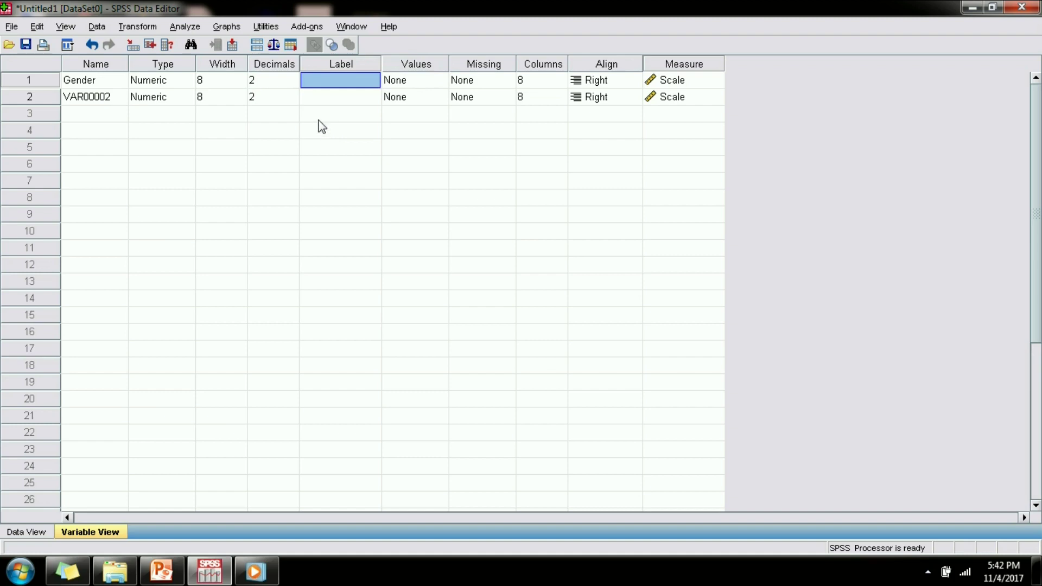
drag(381, 64, 486, 63)
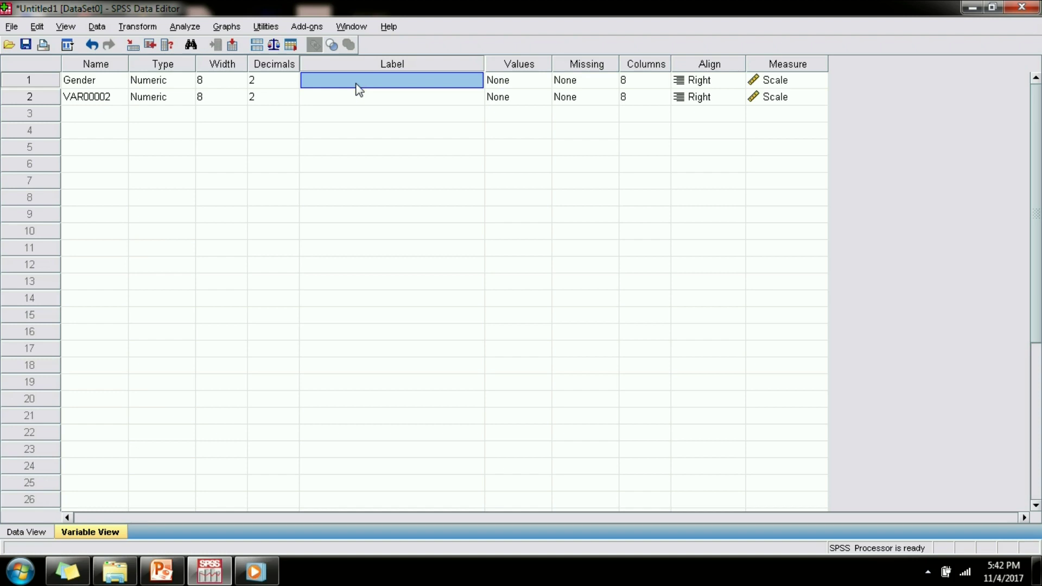
text(Gender of)
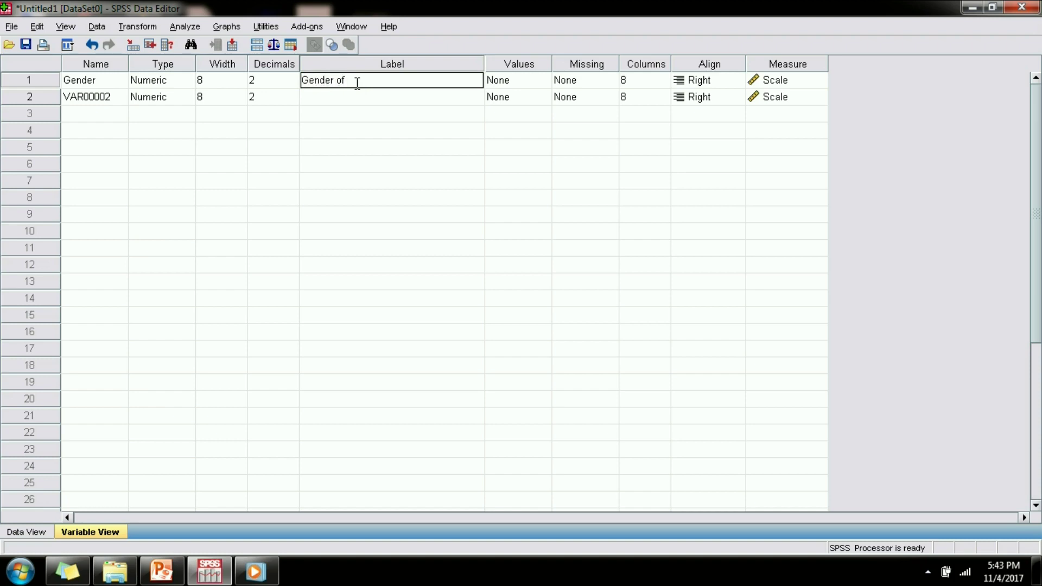
text(Teachers)
key(Tab)
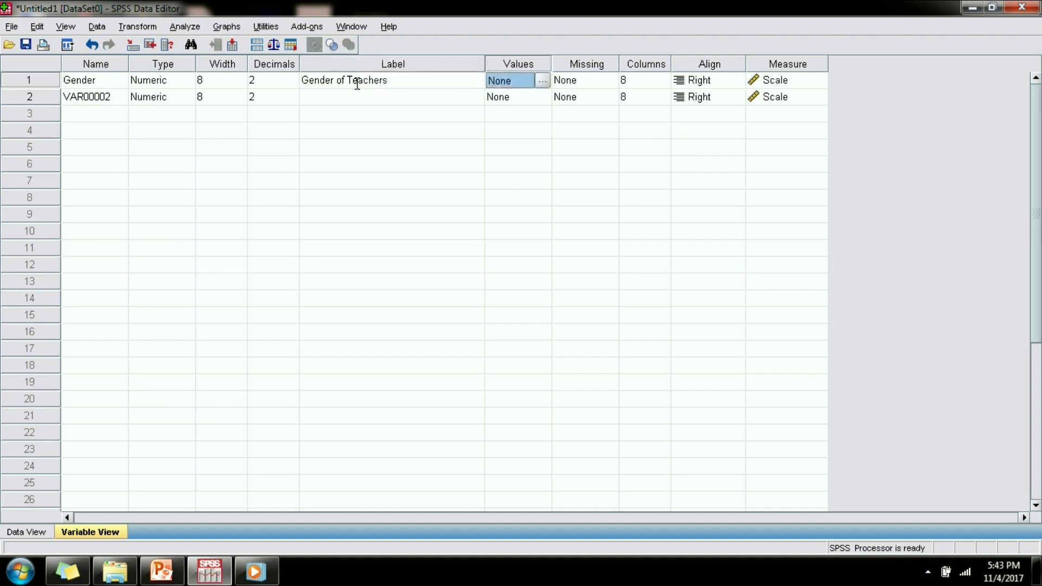
- Label VAR00002 'Gender of Students'
click(357, 83)
key(Down)
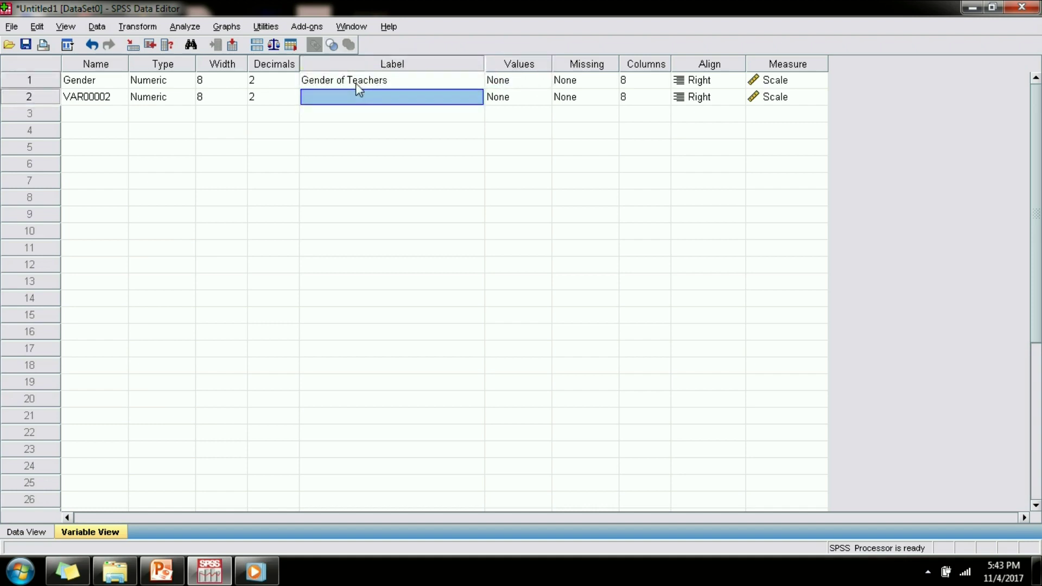
text(Gender of)
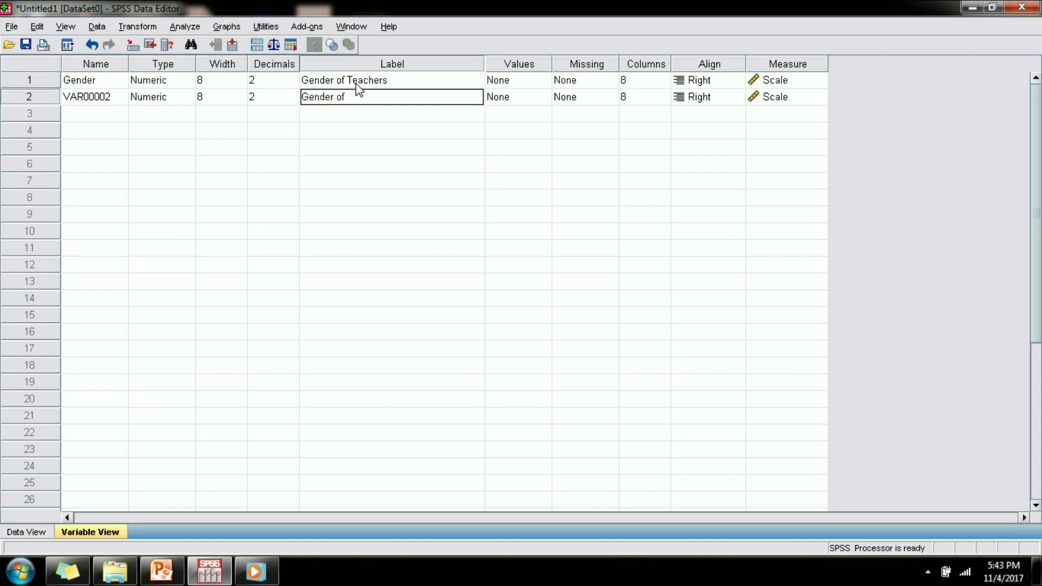
text( Students)
key(Tab)
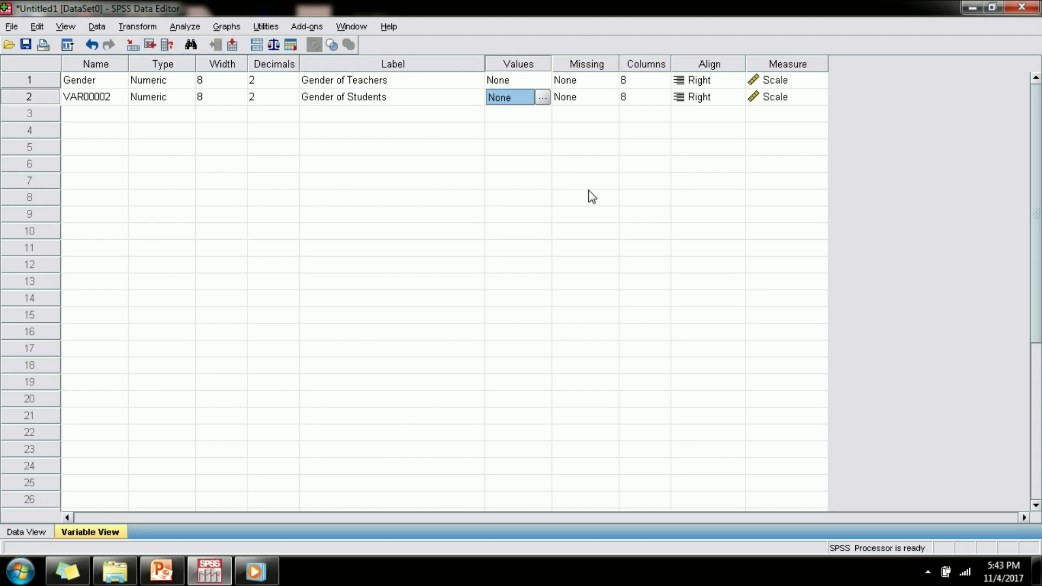
- Open Gender's Missing Values settings and choose Discrete missing values
key(Up)
key(Right)
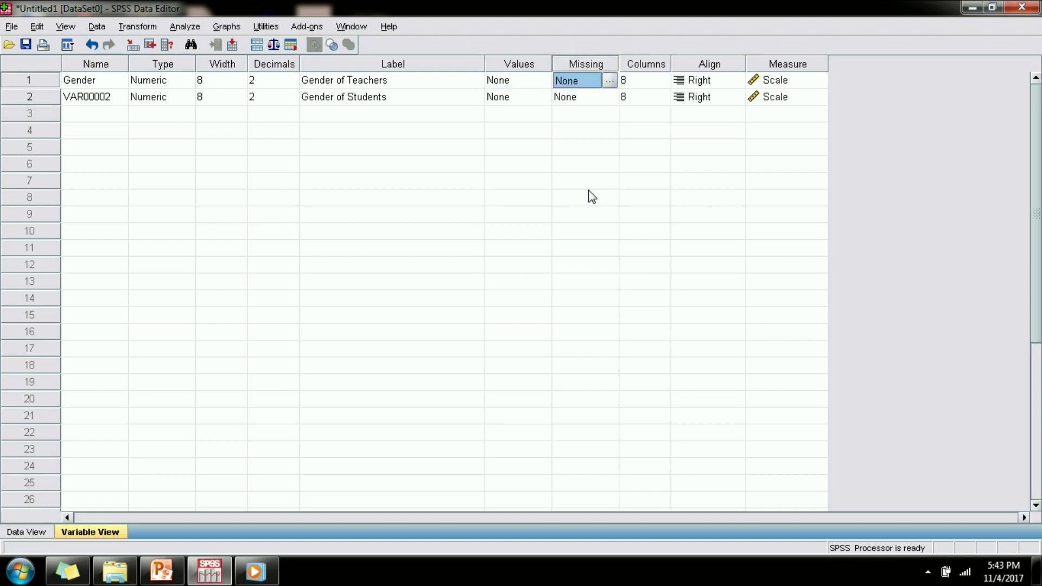
key(space)
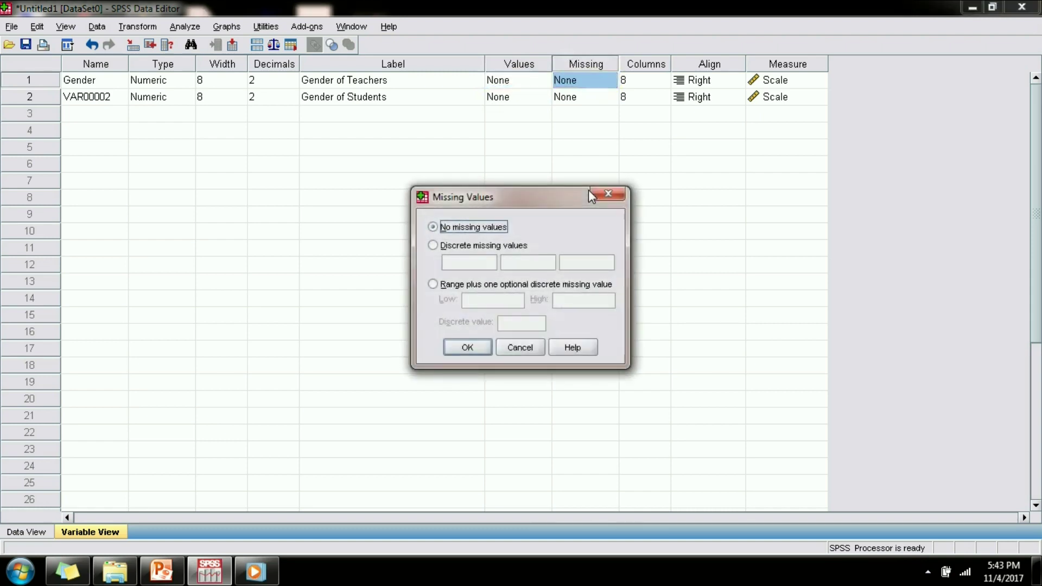
key(Tab)
key(shift+Tab)
key(Down)
key(Down)
key(Up)
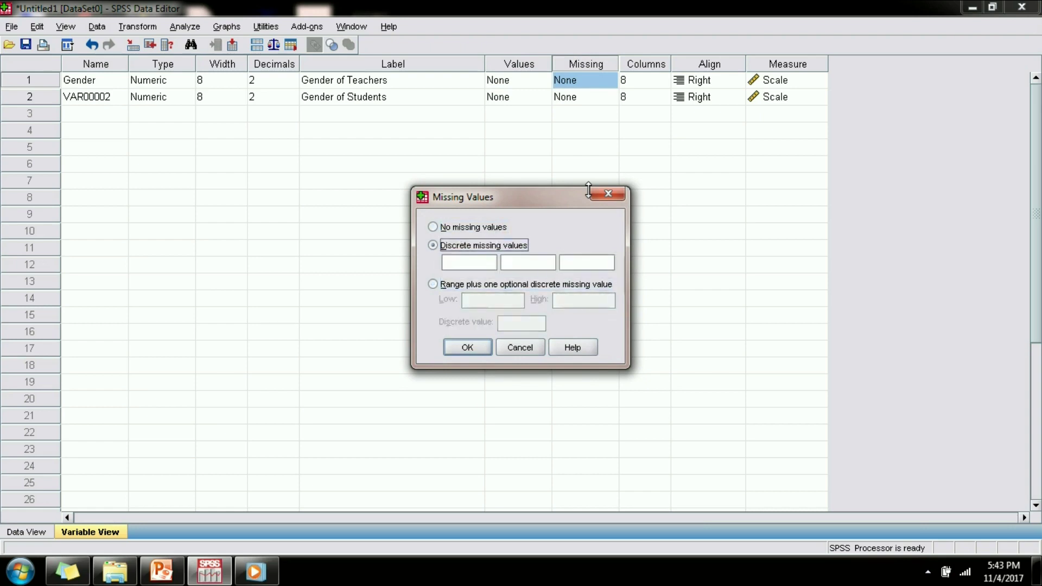
- Enter 99 and 98 as Gender's discrete missing values and apply them
key(Tab)
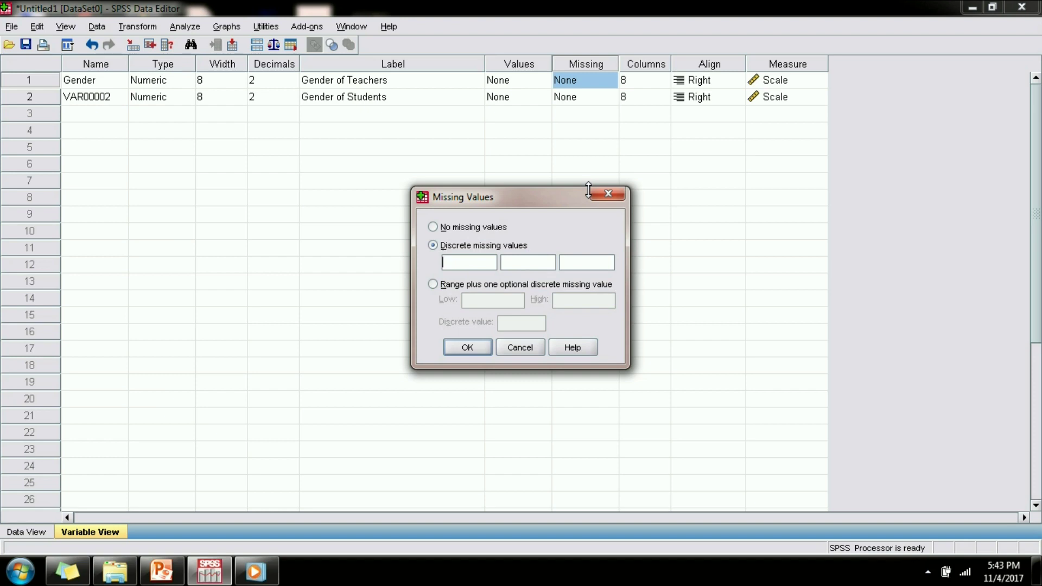
text(99)
key(Tab)
text(98)
key(Tab)
click(464, 350)
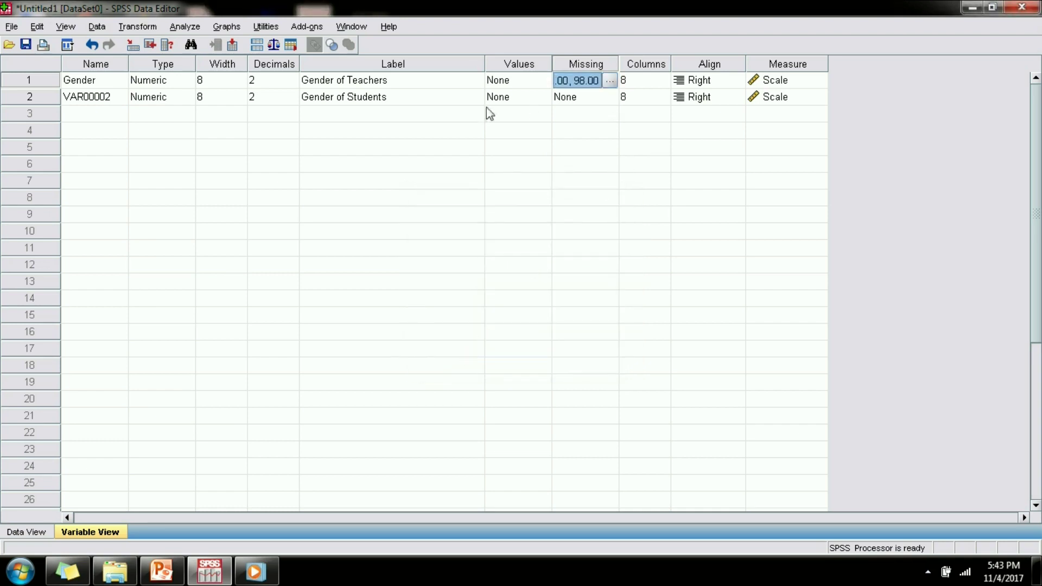
click(535, 99)
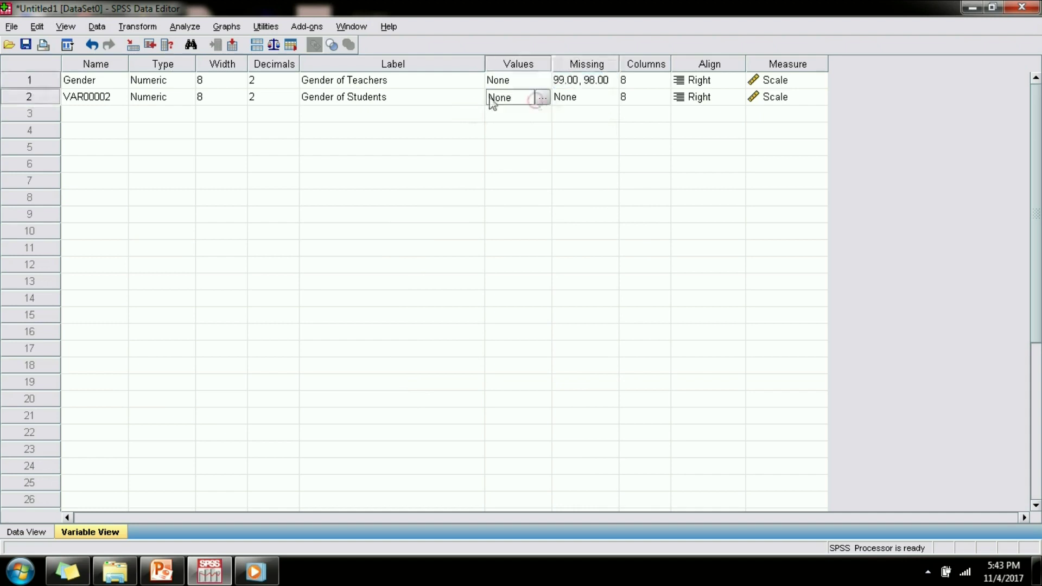
click(454, 97)
click(455, 80)
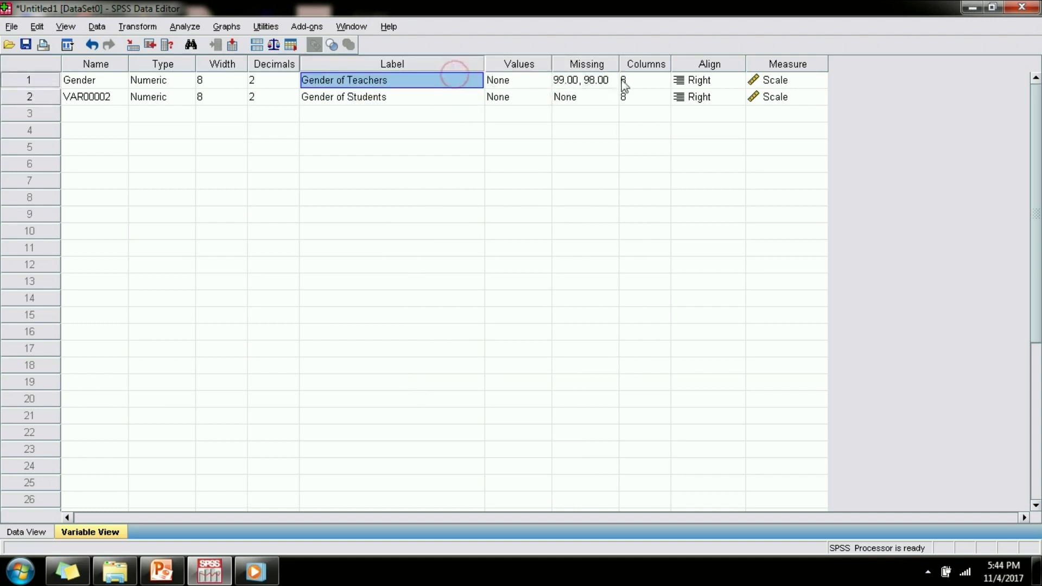
click(663, 78)
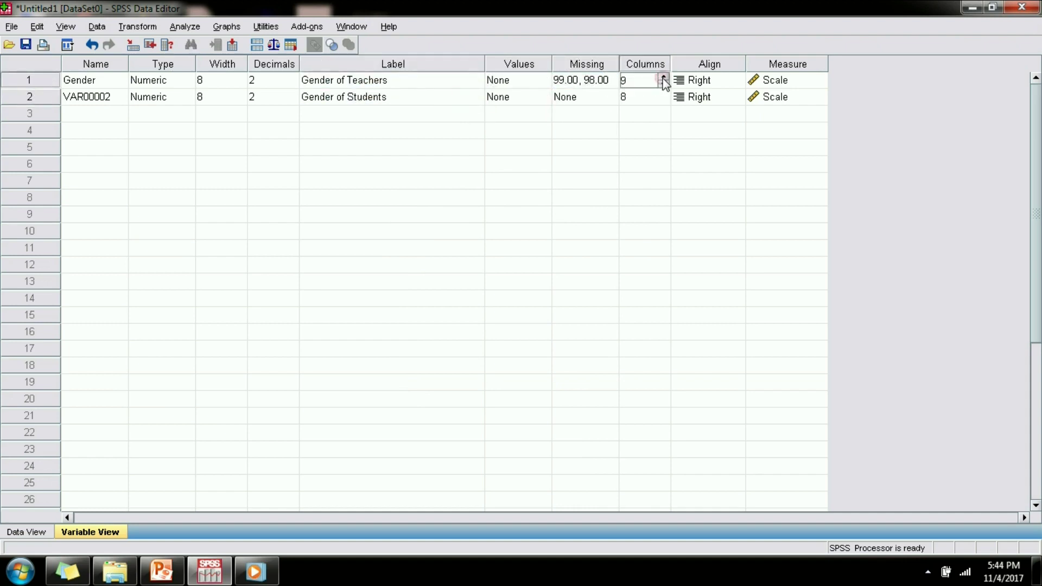
click(663, 77)
click(663, 77)
click(663, 77)
click(663, 77)
click(663, 77)
click(663, 77)
click(663, 84)
click(662, 84)
click(663, 84)
click(663, 84)
click(663, 84)
click(663, 84)
click(698, 80)
click(707, 79)
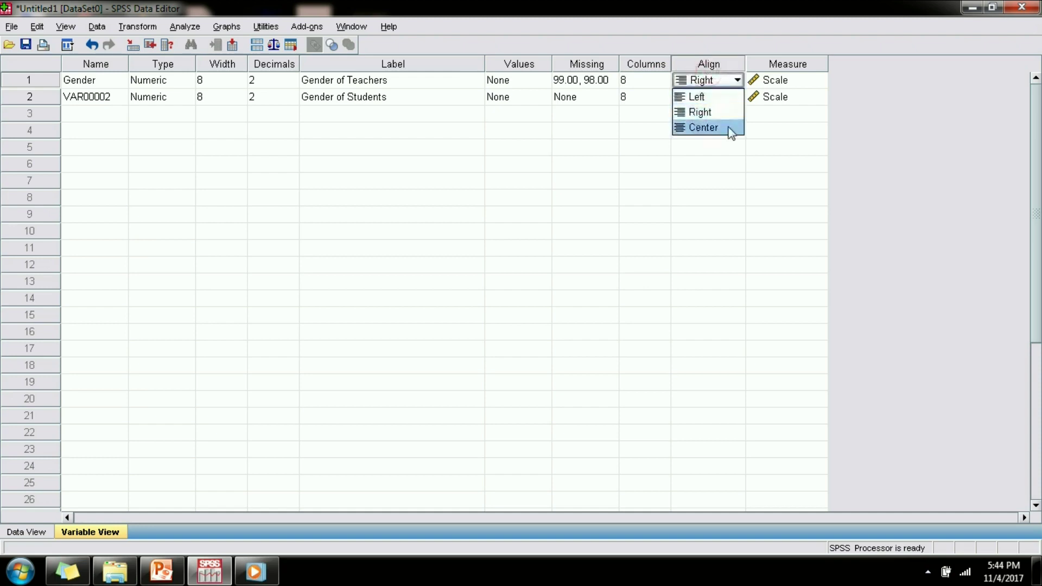
click(758, 80)
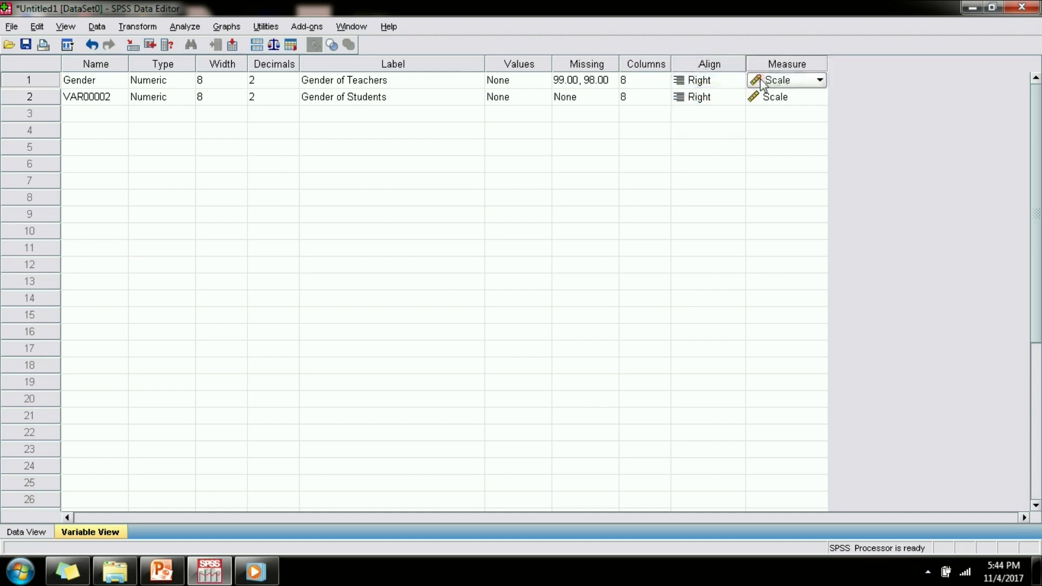
click(802, 82)
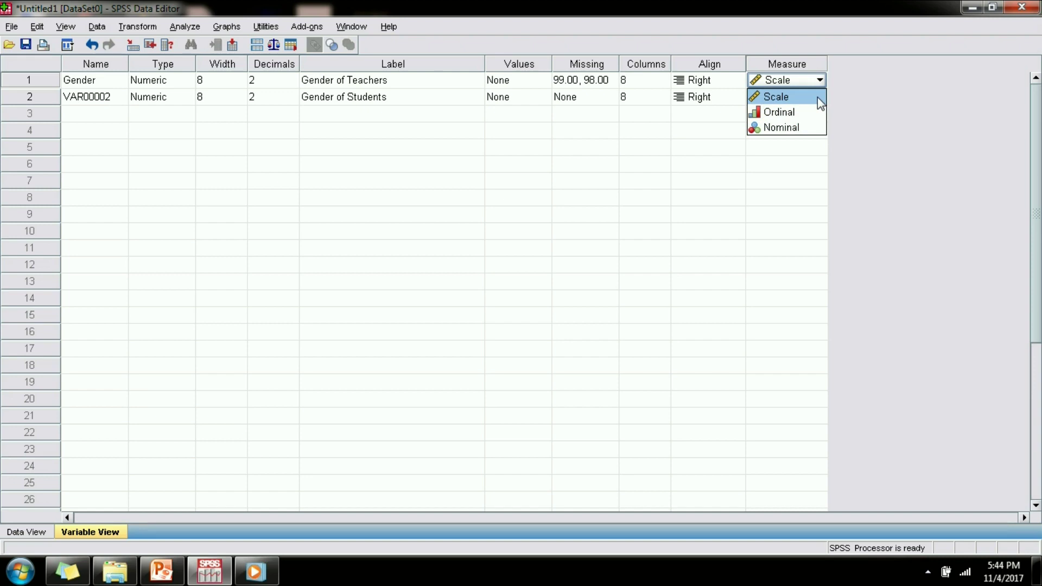
click(815, 80)
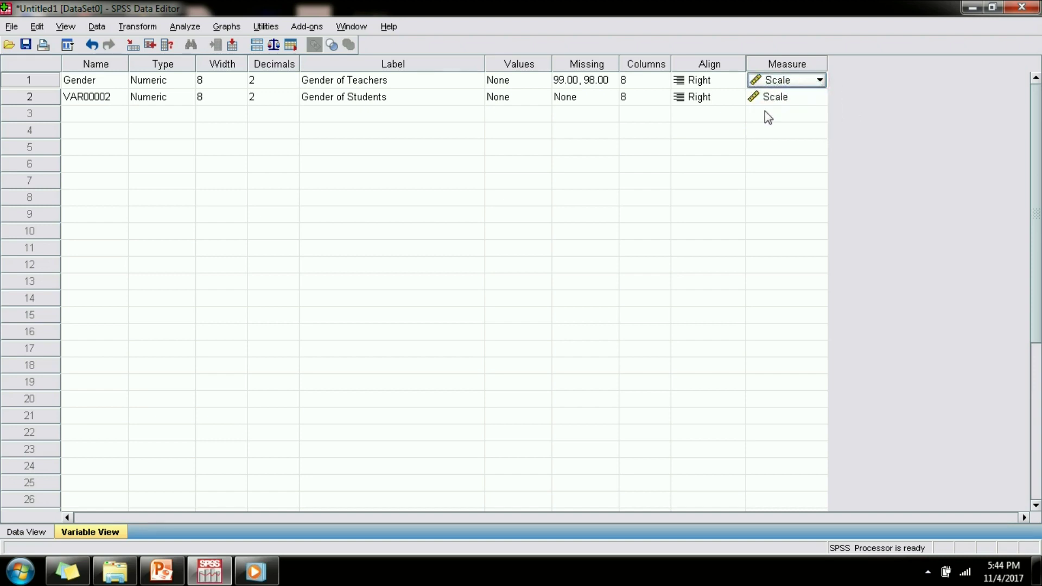
click(444, 81)
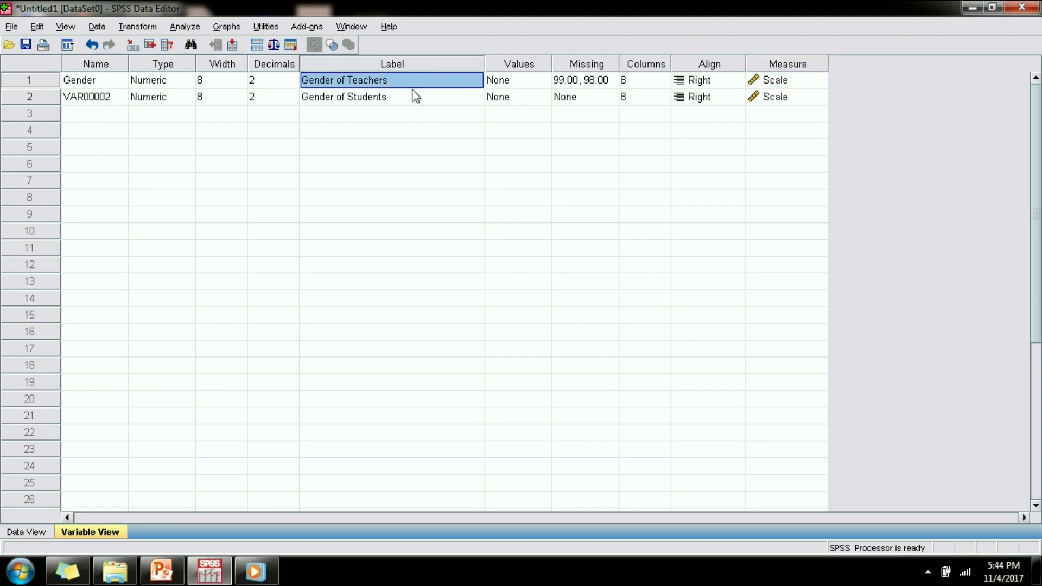